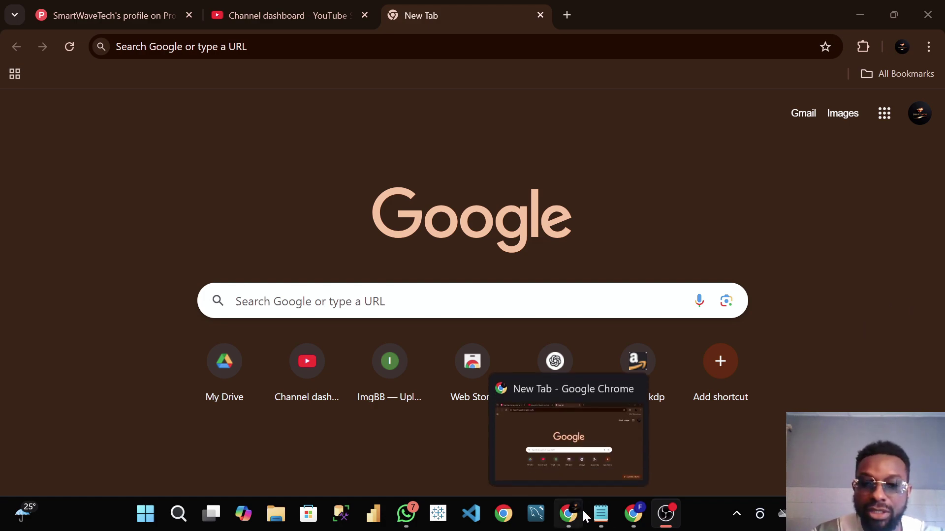
Step: Search Google for 'quillbot for word' and open the QuillBot for Microsoft Word page
{"action": "mouse_move", "coordinate": [598, 516]}
{"action": "left_click", "coordinate": [568, 515]}
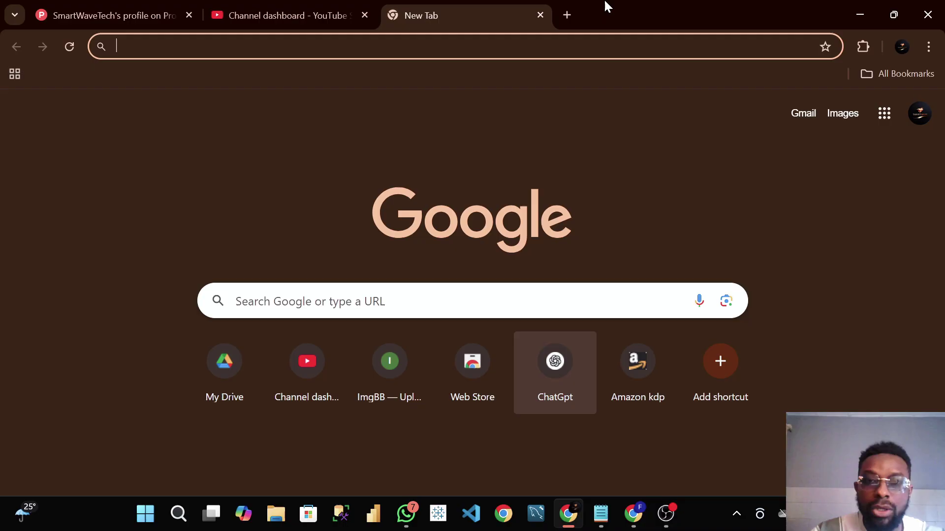
{"action": "type", "text": "qui"}
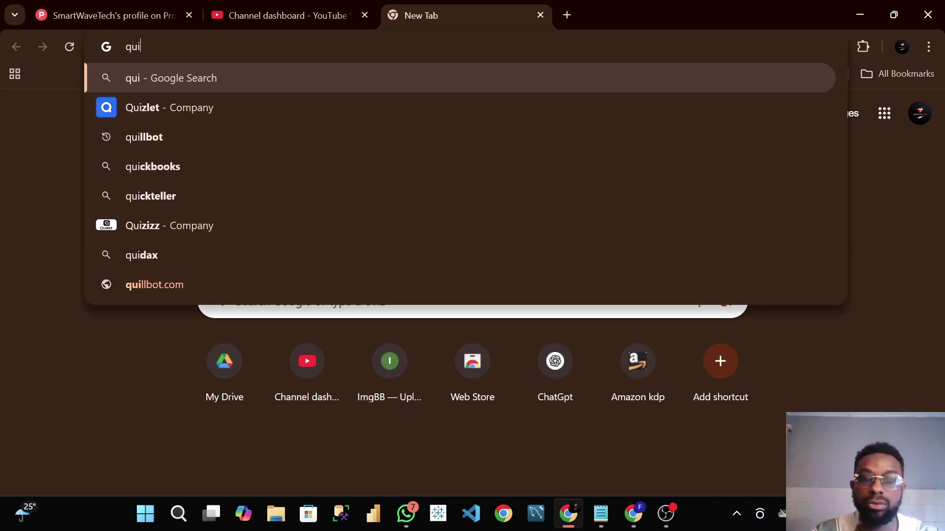
{"action": "key", "text": "Escape"}
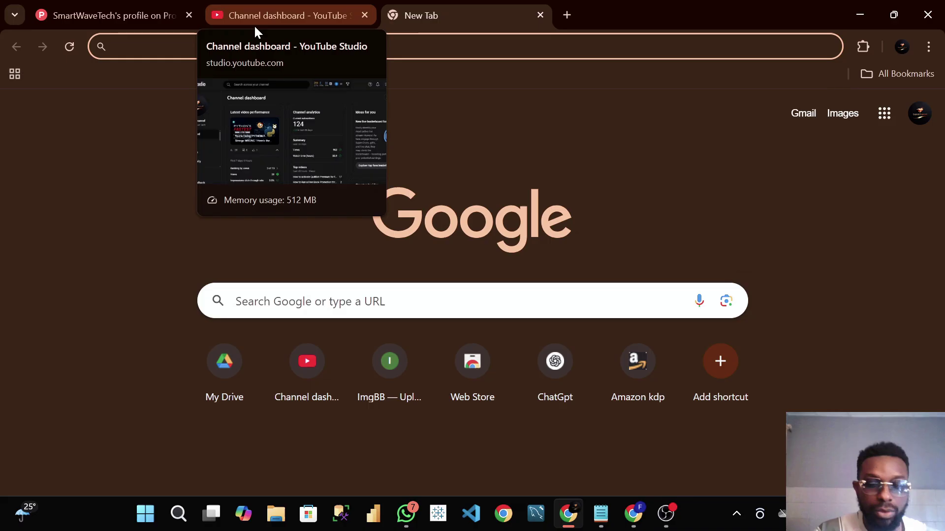
{"action": "type", "text": "qu"}
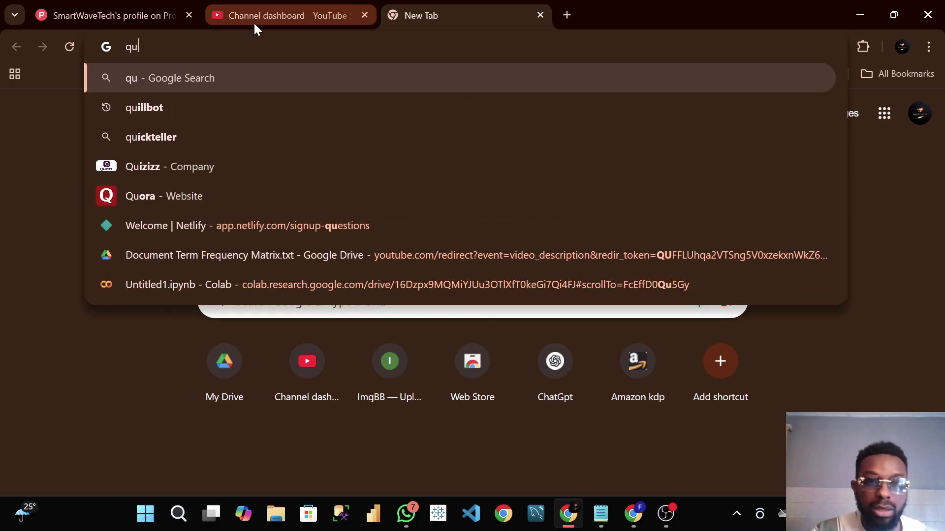
{"action": "type", "text": "il"}
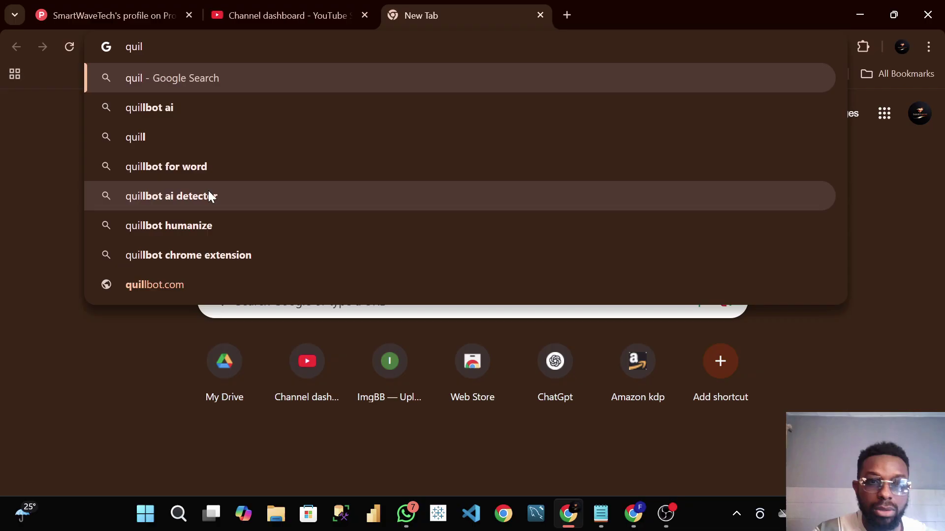
{"action": "left_click", "coordinate": [216, 170]}
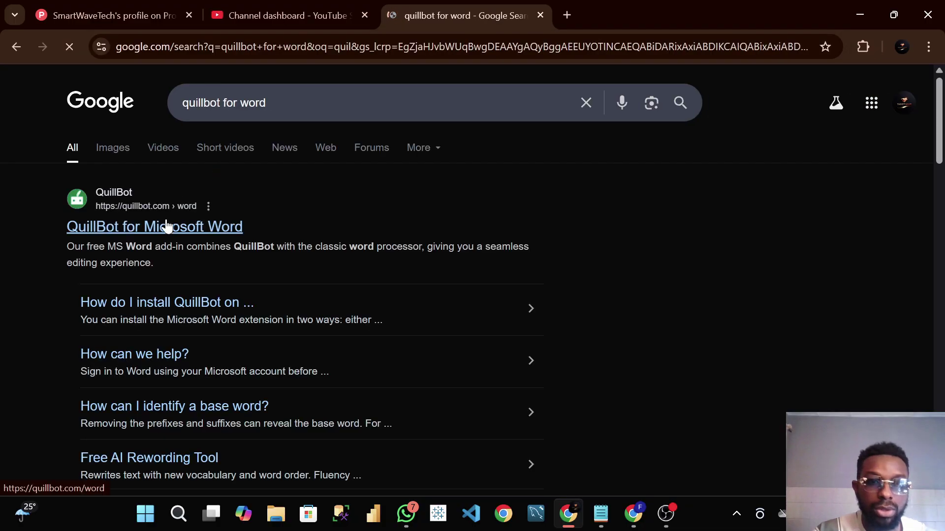
{"action": "left_click", "coordinate": [167, 220]}
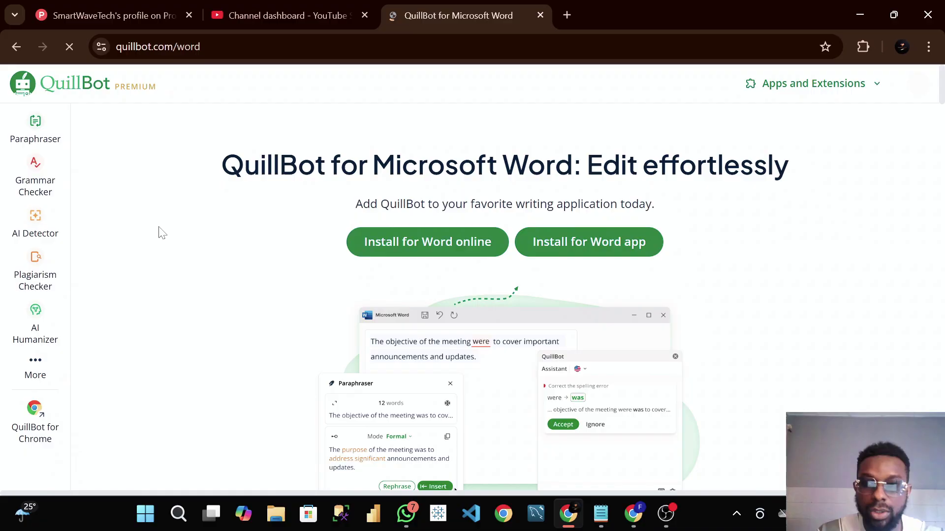
Step: Open QuillBot's Paraphraser and log out of the account
{"action": "left_click", "coordinate": [41, 133]}
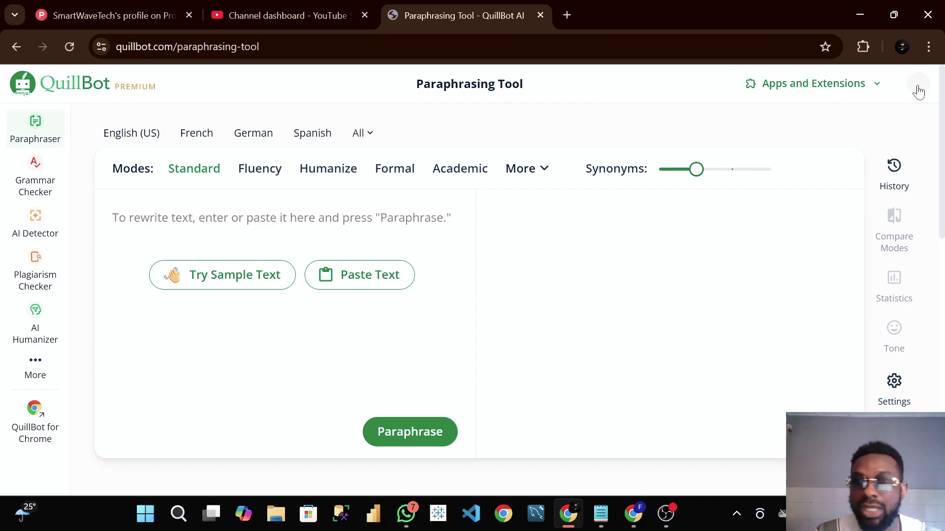
{"action": "left_click", "coordinate": [917, 90]}
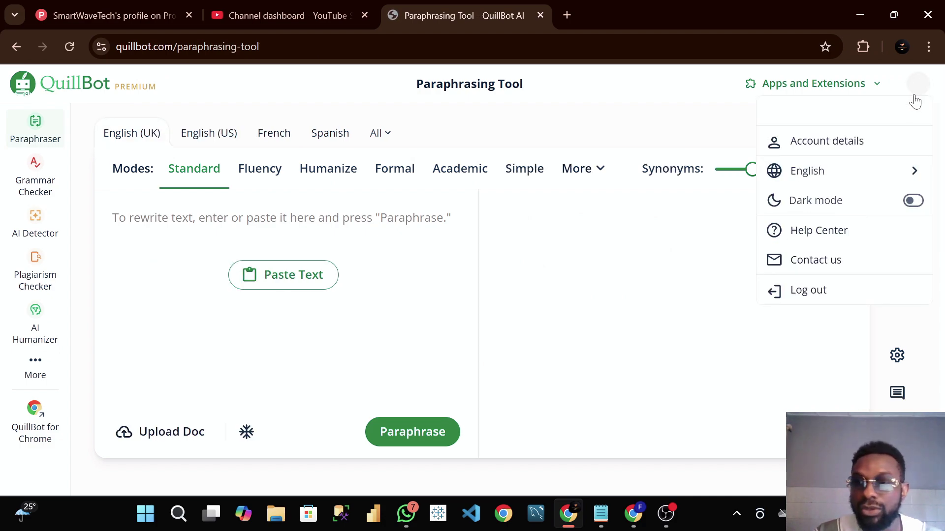
{"action": "left_click", "coordinate": [845, 295]}
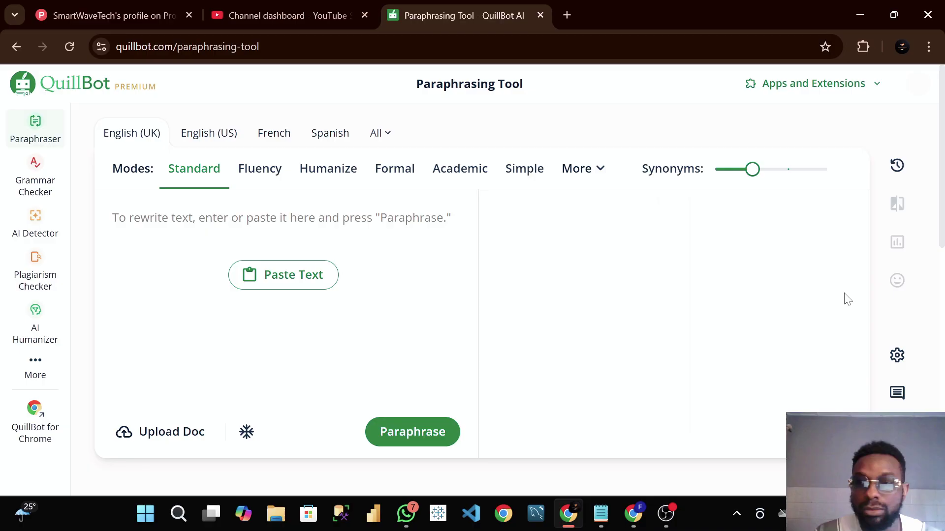
Step: Log back in to QuillBot using Continue with Google
{"action": "left_click", "coordinate": [919, 86]}
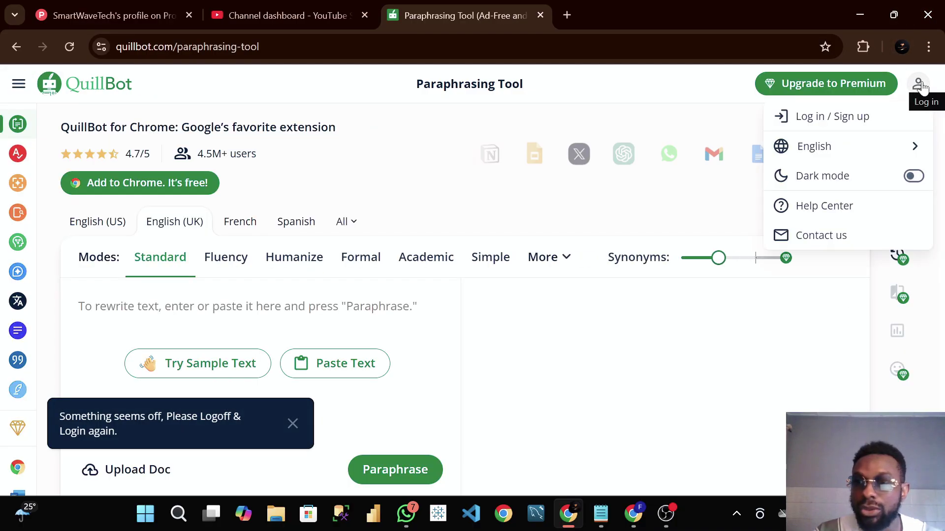
{"action": "left_click", "coordinate": [831, 118]}
{"action": "left_click", "coordinate": [499, 300]}
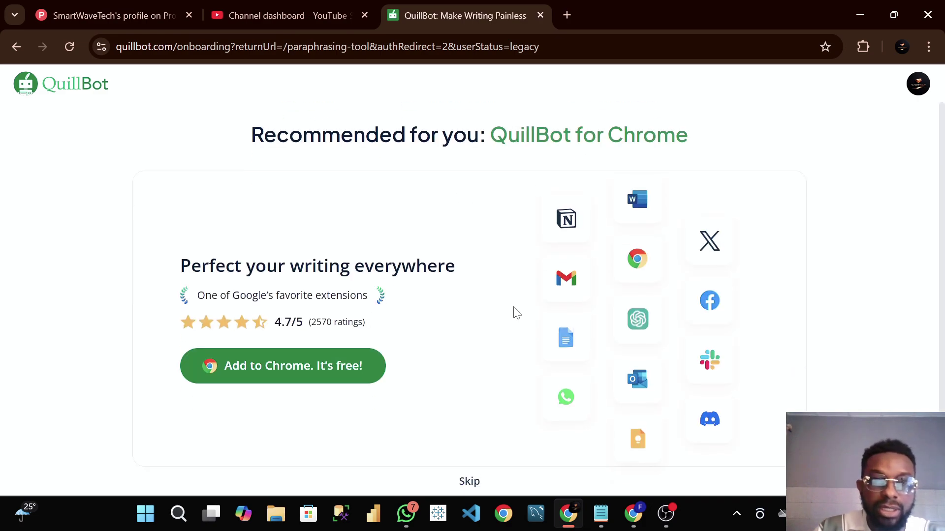
Step: Skip the Chrome extension recommendation and the premium discount offer
{"action": "left_click", "coordinate": [469, 481]}
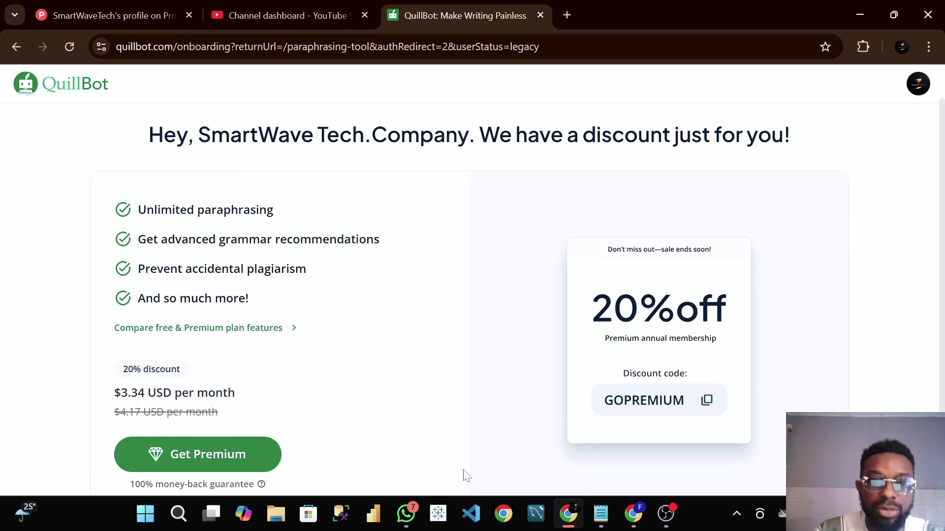
{"action": "scroll", "coordinate": [466, 476], "scroll_direction": "down", "scroll_amount": 1}
{"action": "left_click", "coordinate": [475, 486]}
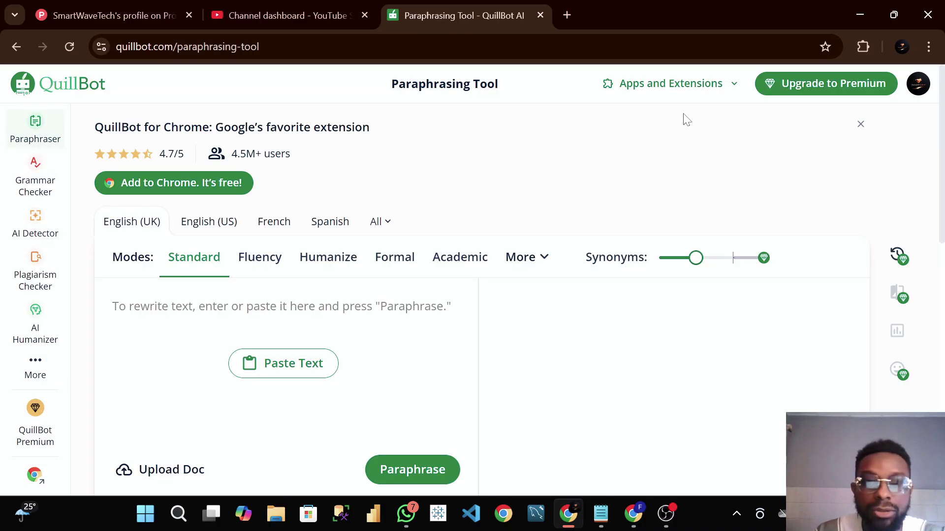
Step: Log out of QuillBot again and open a new blank browser tab
{"action": "left_click", "coordinate": [918, 86]}
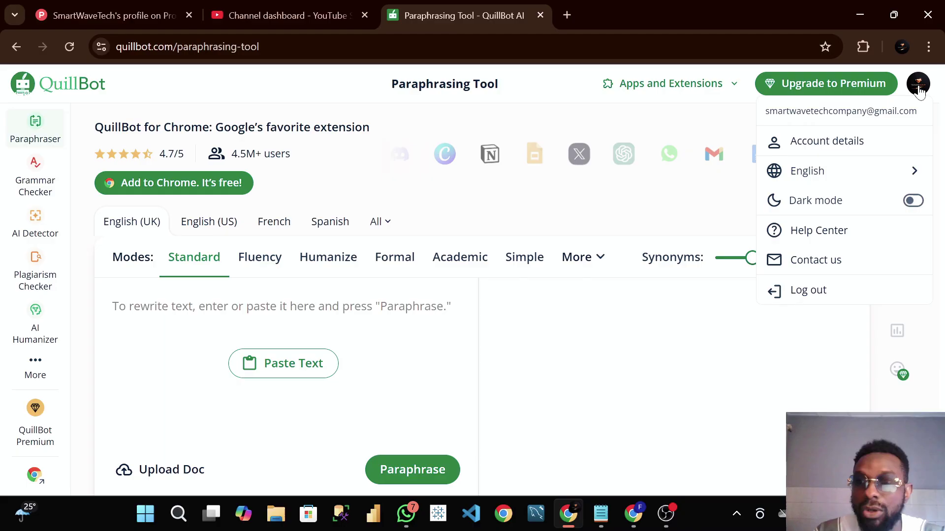
{"action": "left_click", "coordinate": [810, 292]}
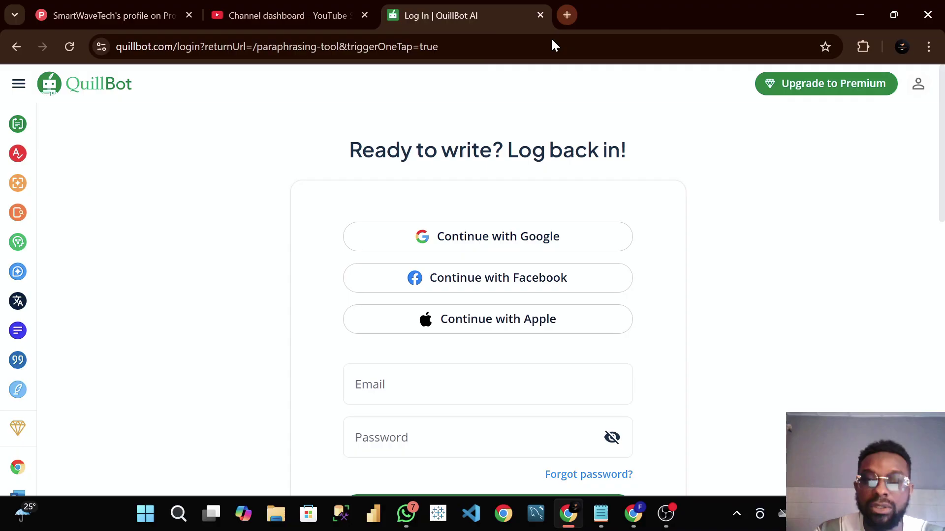
{"action": "left_click", "coordinate": [567, 14]}
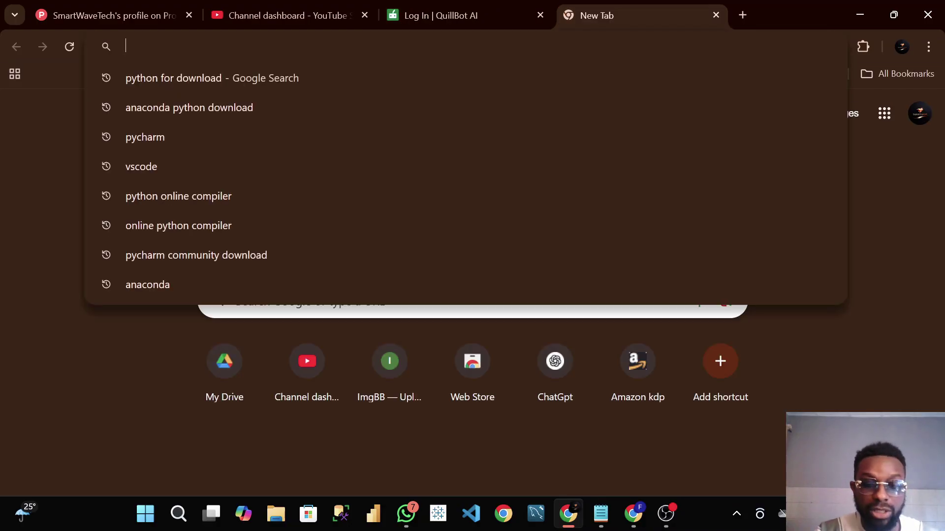
Step: Search 'tampermonkey extension', view tampermonkey.net, then open Tampermonkey's Chrome Web Store listing
{"action": "type", "text": "tamper"}
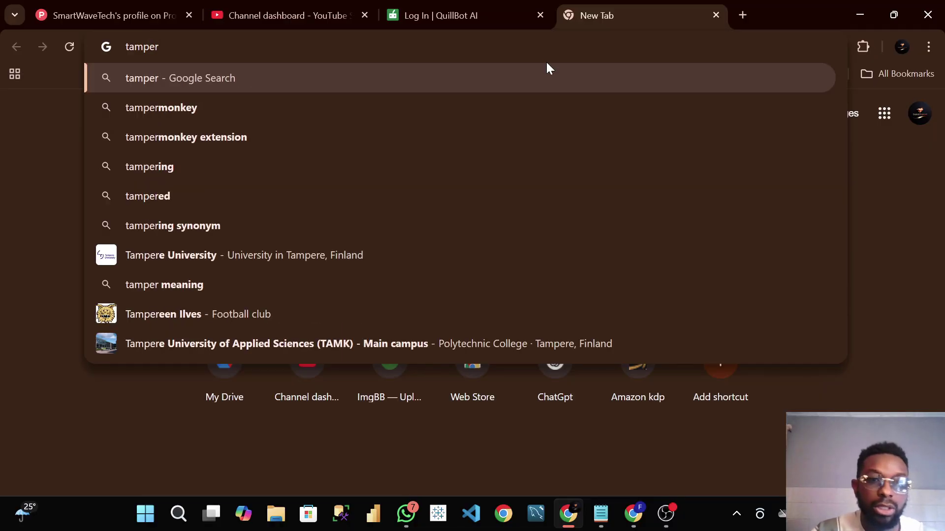
{"action": "left_click", "coordinate": [244, 137]}
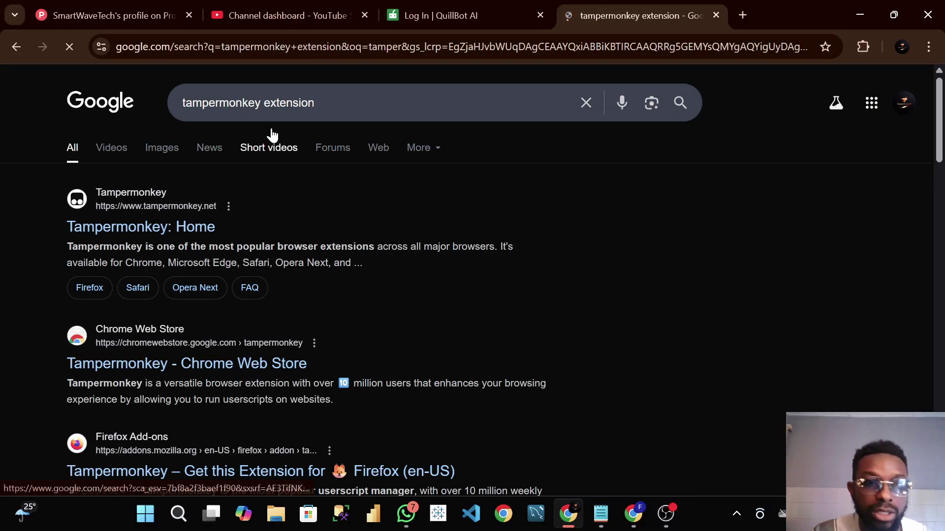
{"action": "scroll", "coordinate": [193, 161], "scroll_direction": "down", "scroll_amount": 1}
{"action": "left_click", "coordinate": [178, 154]}
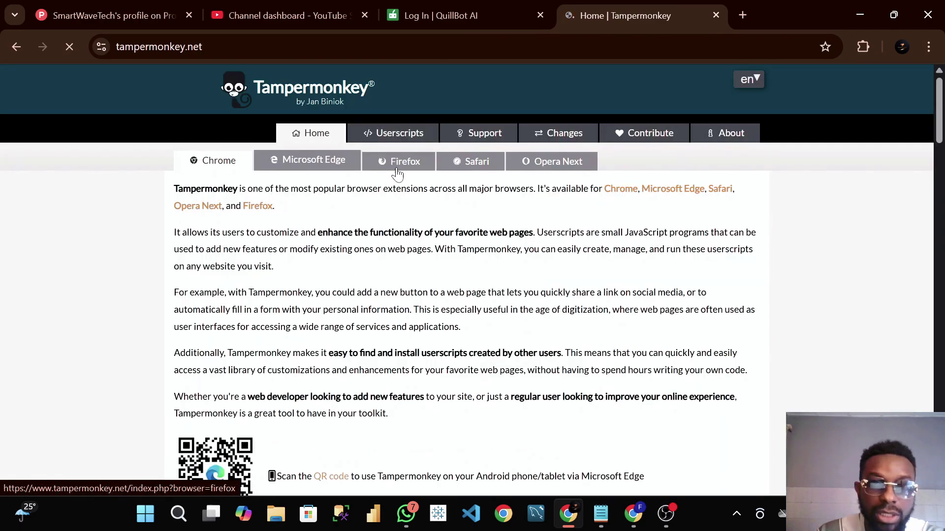
{"action": "scroll", "coordinate": [597, 152], "scroll_direction": "down", "scroll_amount": 6}
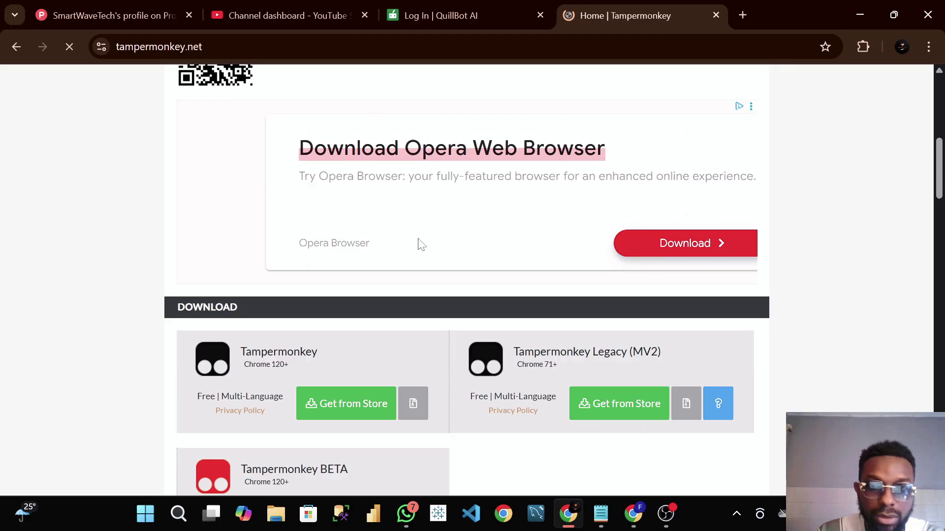
{"action": "scroll", "coordinate": [421, 244], "scroll_direction": "down", "scroll_amount": 3}
{"action": "left_click", "coordinate": [19, 48]}
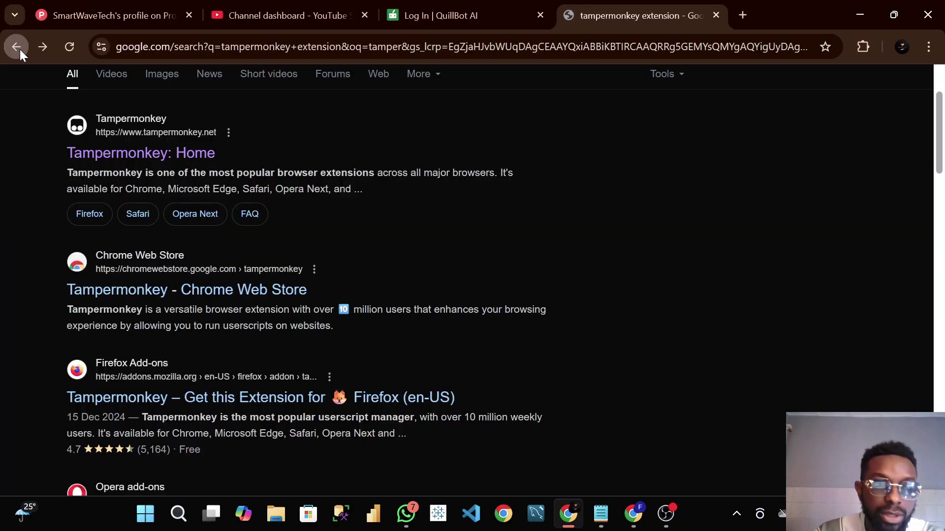
{"action": "left_click", "coordinate": [202, 296]}
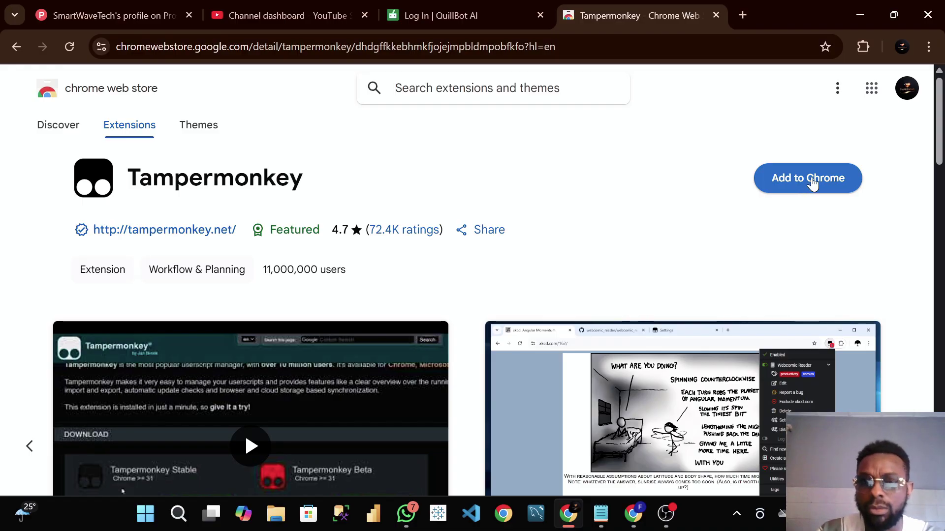
Step: Add Tampermonkey to Chrome and copy the store page's address
{"action": "left_click", "coordinate": [813, 184]}
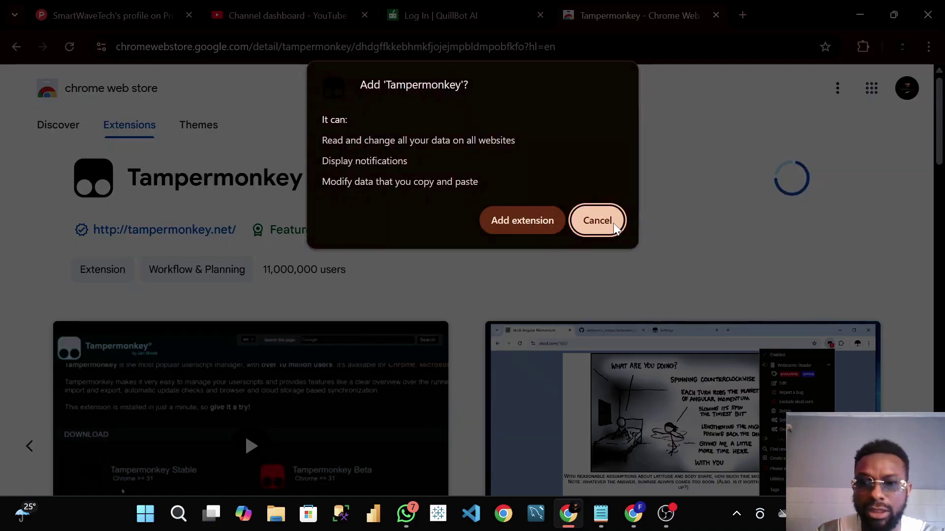
{"action": "left_click", "coordinate": [523, 220]}
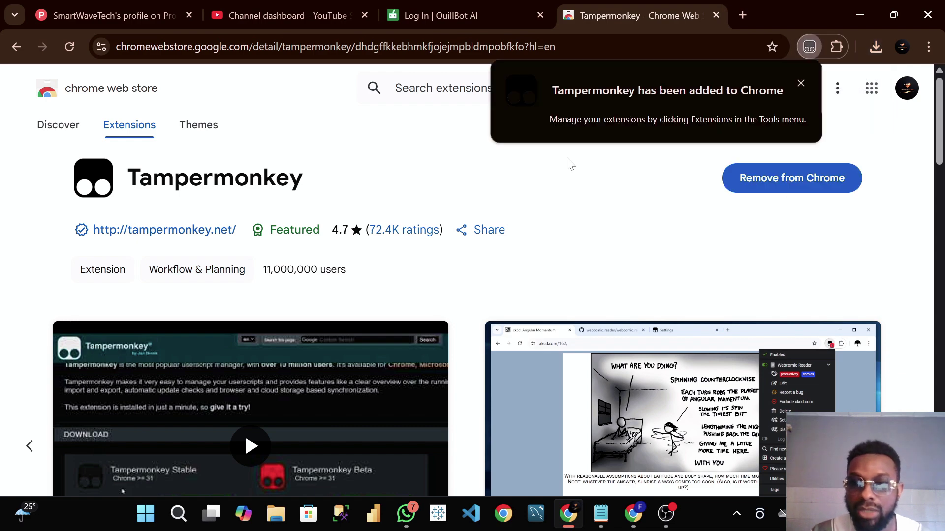
{"action": "left_click", "coordinate": [345, 46]}
{"action": "key", "text": "ctrl+c"}
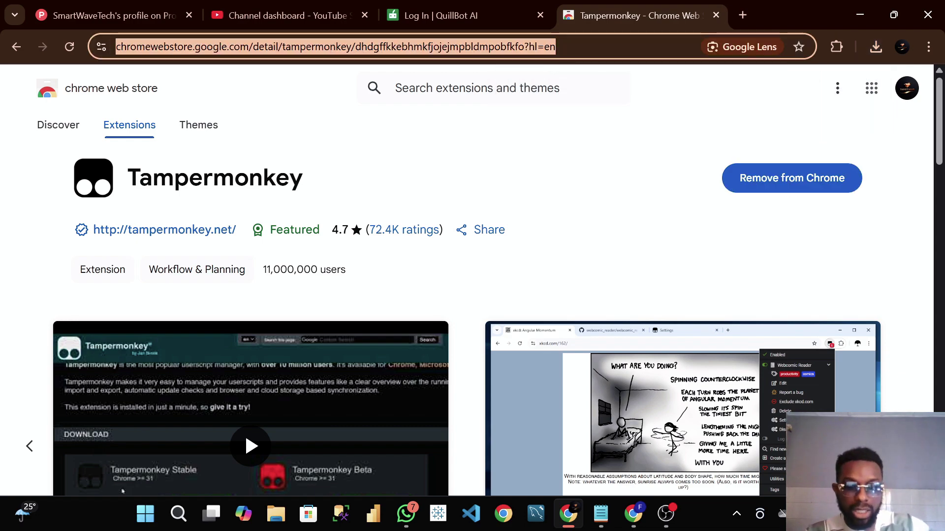
{"action": "left_click", "coordinate": [601, 514]}
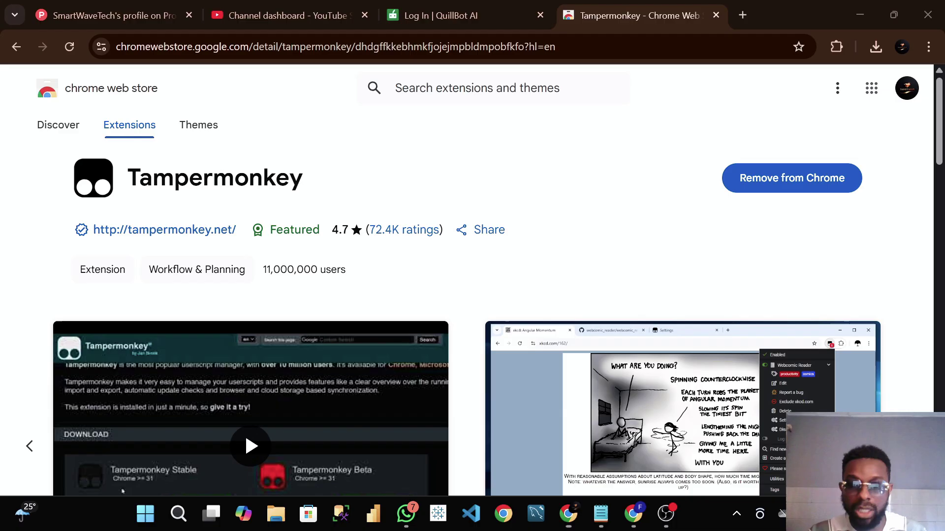
Step: Paste the Tampermonkey store link below the Greasy Fork link, then select the Greasy Fork link
{"action": "key", "text": "Return"}
{"action": "key", "text": "Return"}
{"action": "key", "text": "Return"}
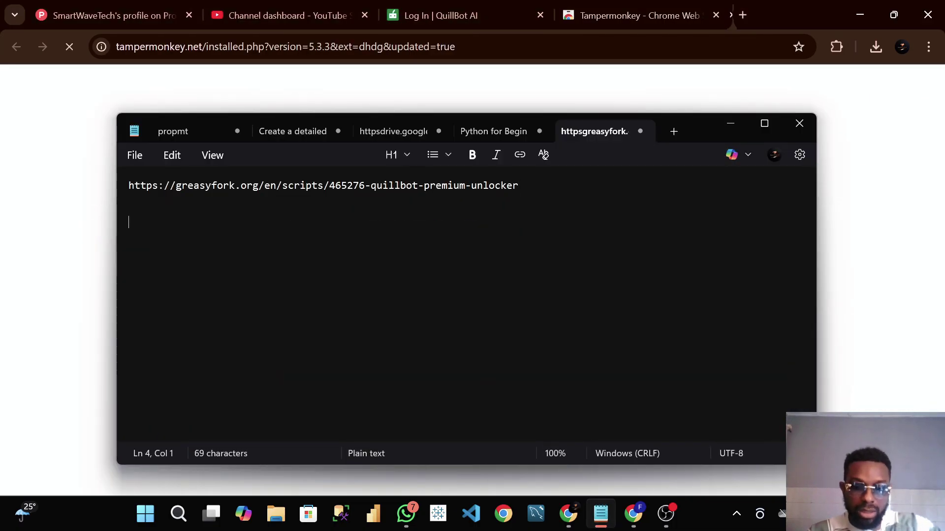
{"action": "key", "text": "ctrl+v"}
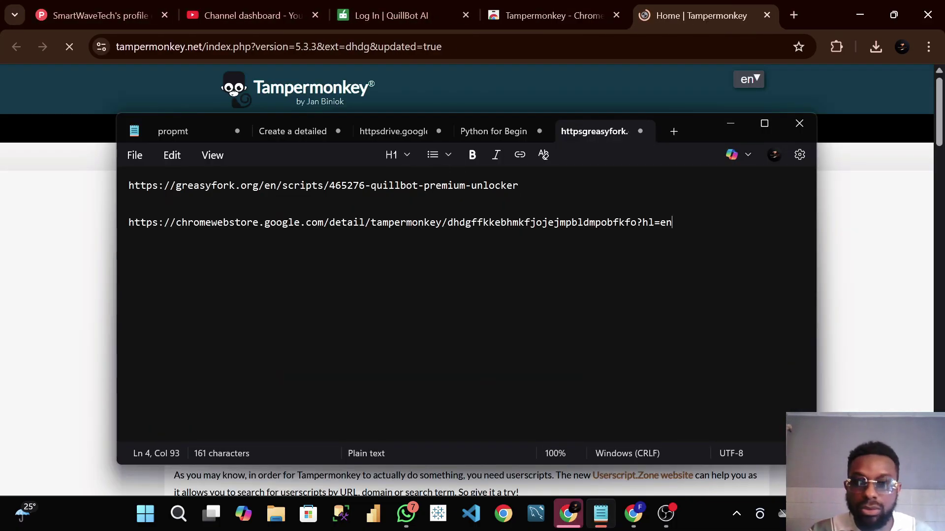
{"action": "left_click_drag", "start_coordinate": [519, 186], "coordinate": [187, 188]}
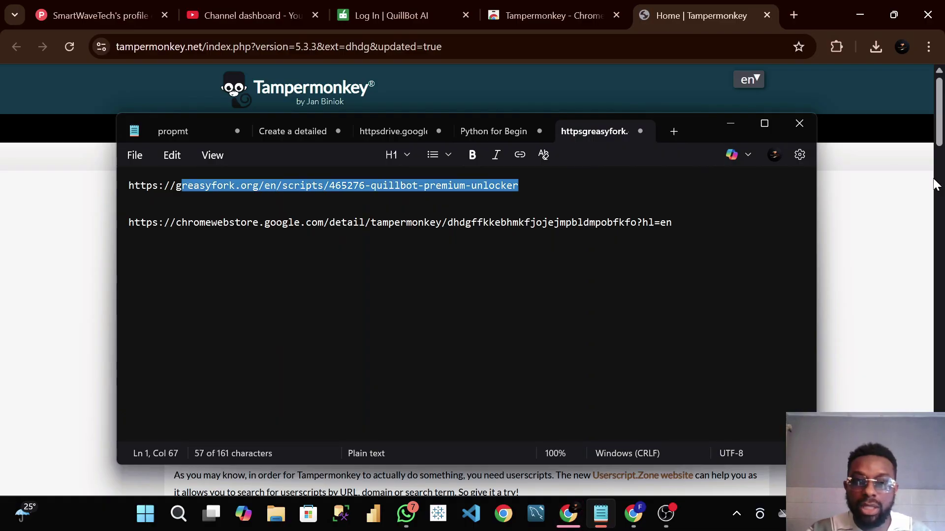
{"action": "key", "text": "Down"}
{"action": "key", "text": "Up"}
{"action": "key", "text": "End"}
{"action": "key", "text": "ctrl+shift+Left"}
{"action": "key", "text": "ctrl+shift+Left"}
{"action": "key", "text": "ctrl+shift+Left"}
{"action": "key", "text": "ctrl+shift+Left"}
{"action": "key", "text": "ctrl+shift+Left"}
{"action": "key", "text": "ctrl+shift+Left"}
{"action": "key", "text": "ctrl+shift+Left"}
{"action": "key", "text": "ctrl+shift+Left"}
{"action": "key", "text": "ctrl+shift+Left"}
{"action": "key", "text": "ctrl+shift+Left"}
{"action": "key", "text": "ctrl+shift+Left"}
{"action": "key", "text": "ctrl+shift+Left"}
{"action": "key", "text": "ctrl+shift+Left"}
{"action": "key", "text": "ctrl+shift+Left"}
{"action": "key", "text": "ctrl+shift+Left"}
{"action": "key", "text": "ctrl+shift+Left"}
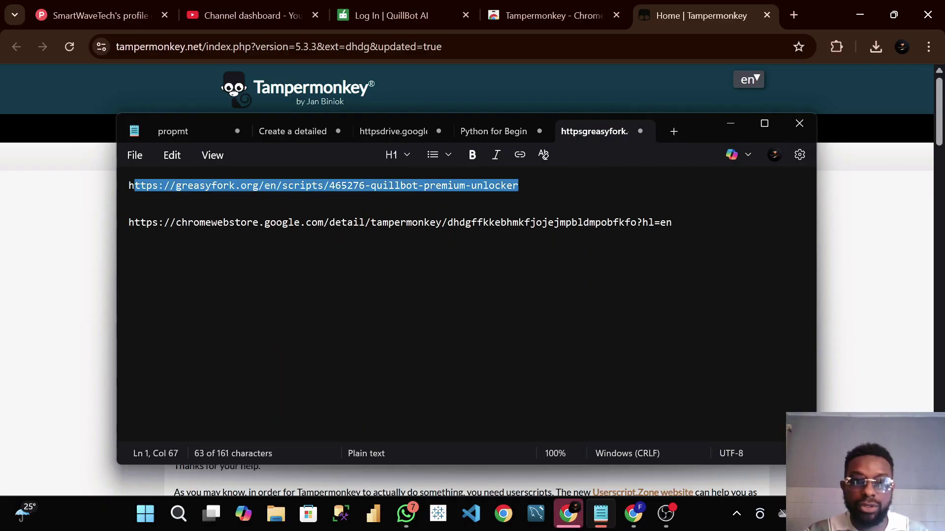
{"action": "key", "text": "Home"}
{"action": "key", "text": "shift+End"}
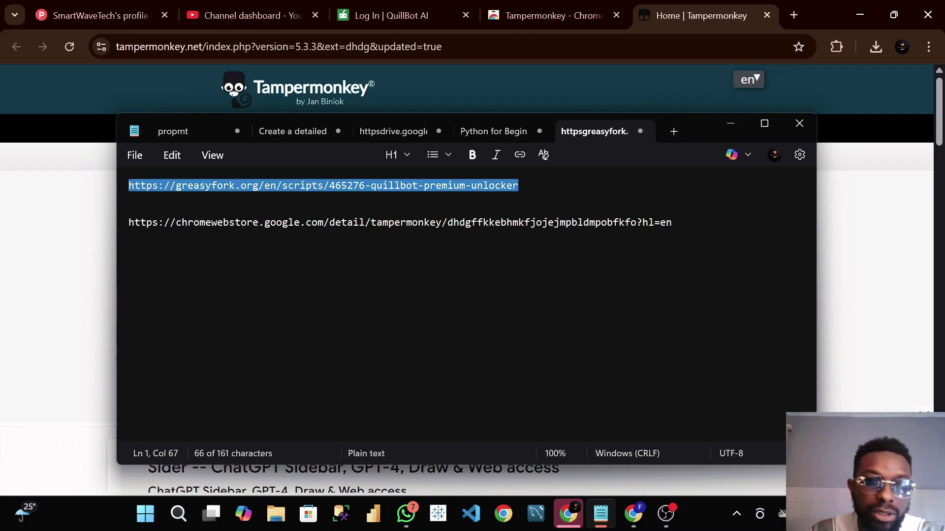
Step: Minimize Notepad to return to Chrome and bring up its main menu
{"action": "left_click", "coordinate": [738, 127]}
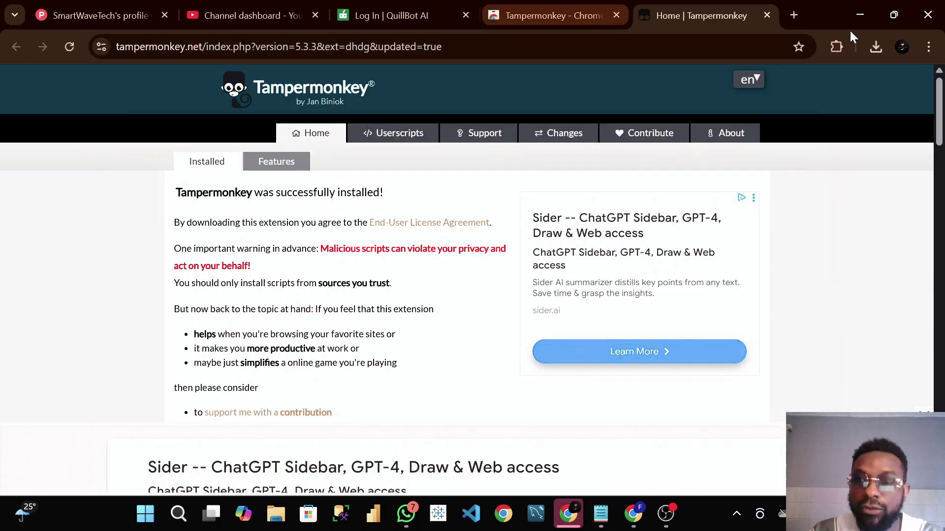
{"action": "left_click", "coordinate": [902, 46]}
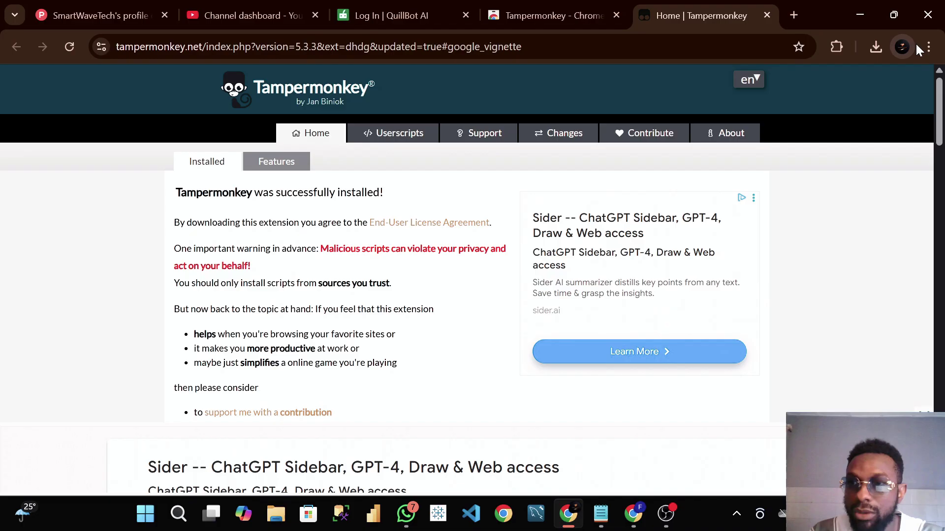
{"action": "left_click", "coordinate": [929, 47]}
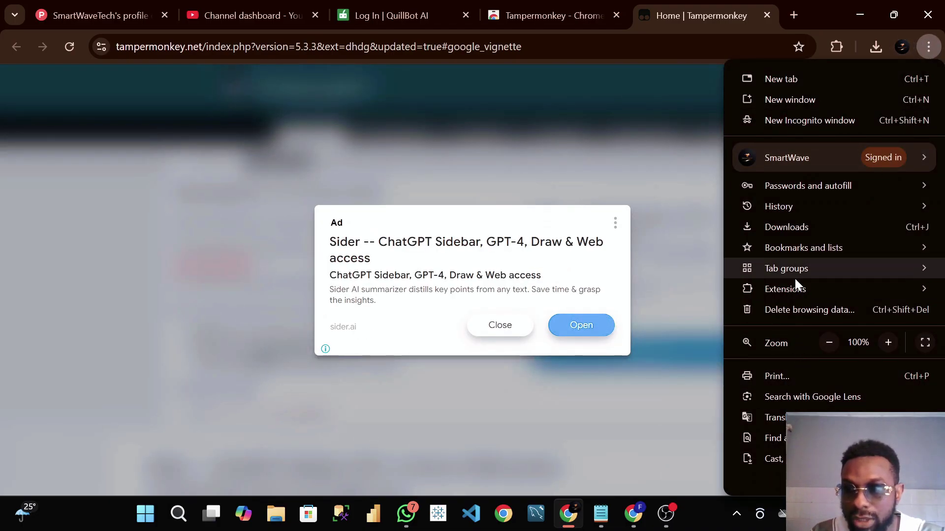
Step: Go to Manage Extensions and open Tampermonkey's details page
{"action": "mouse_move", "coordinate": [795, 286]}
{"action": "left_click", "coordinate": [649, 289]}
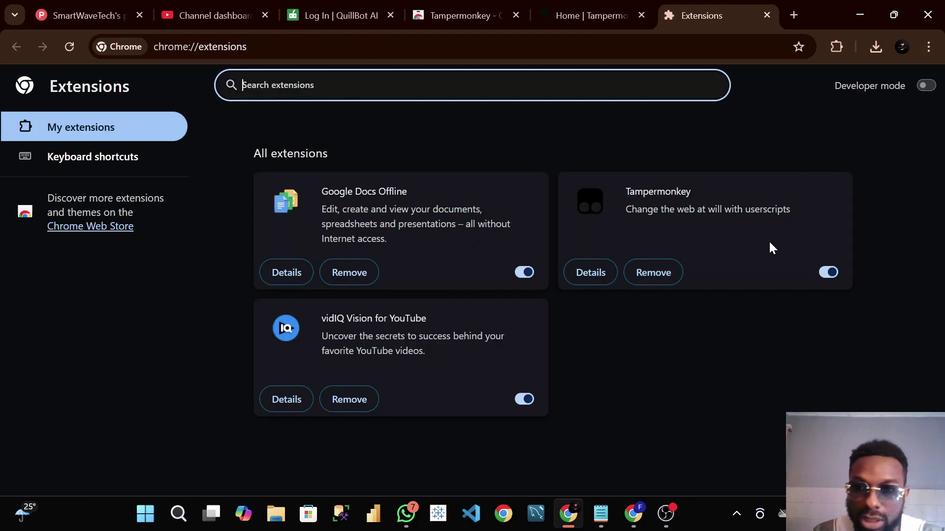
{"action": "left_click", "coordinate": [587, 274]}
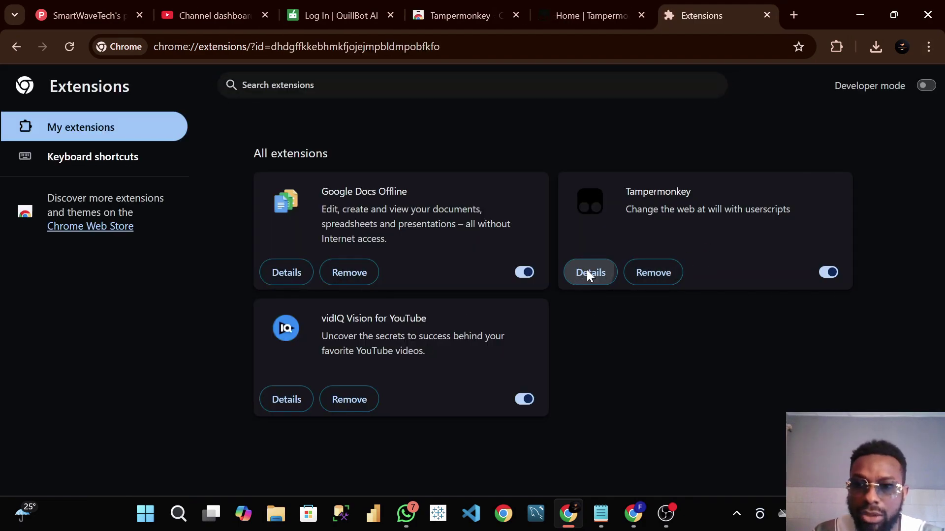
{"action": "scroll", "coordinate": [673, 231], "scroll_direction": "down", "scroll_amount": 1}
{"action": "scroll", "coordinate": [673, 235], "scroll_direction": "down", "scroll_amount": 1}
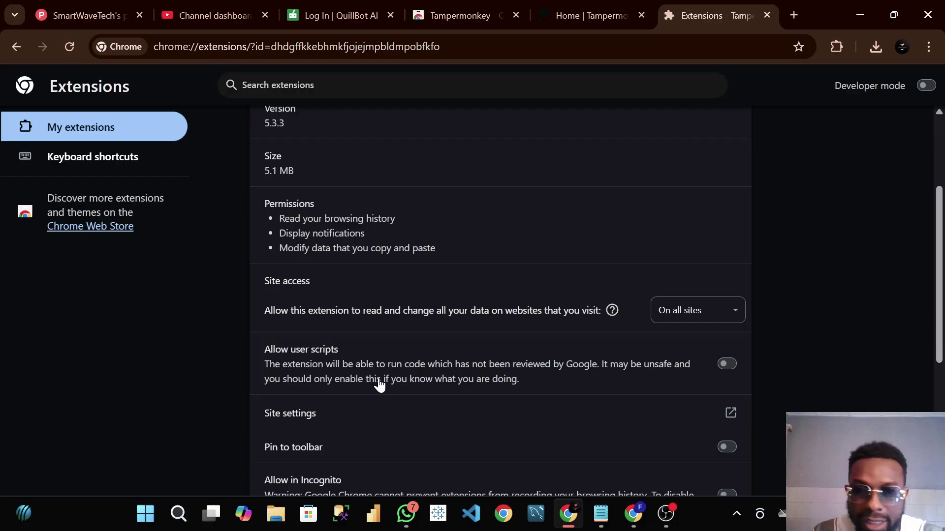
Step: Turn on Allow user scripts, Pin to toolbar, Allow in Incognito and file URL access
{"action": "left_click", "coordinate": [728, 365]}
{"action": "scroll", "coordinate": [730, 375], "scroll_direction": "down", "scroll_amount": 3}
{"action": "left_click", "coordinate": [727, 299]}
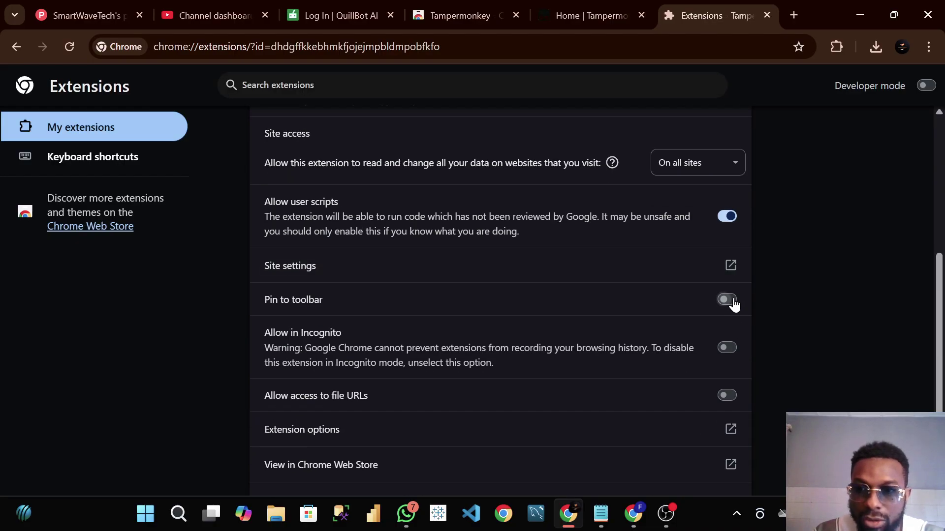
{"action": "left_click", "coordinate": [727, 348]}
{"action": "left_click", "coordinate": [727, 396]}
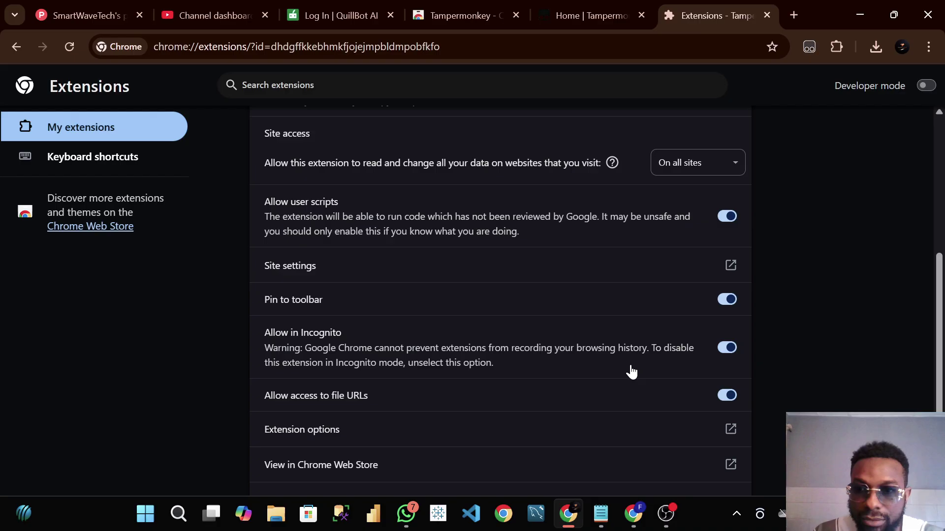
{"action": "scroll", "coordinate": [601, 360], "scroll_direction": "up", "scroll_amount": 3}
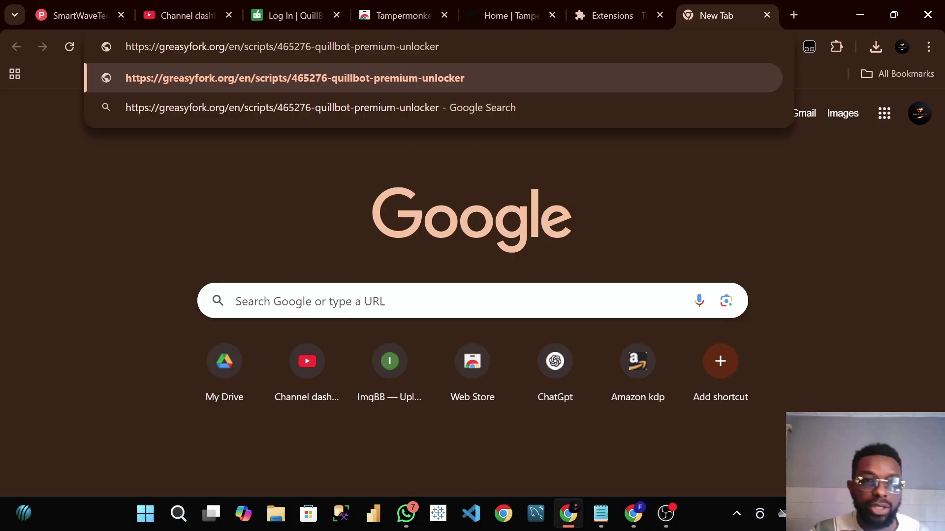
Step: Load the Greasy Fork Quillbot Premium Unlocker page and start installing the script
{"action": "key", "text": "Return"}
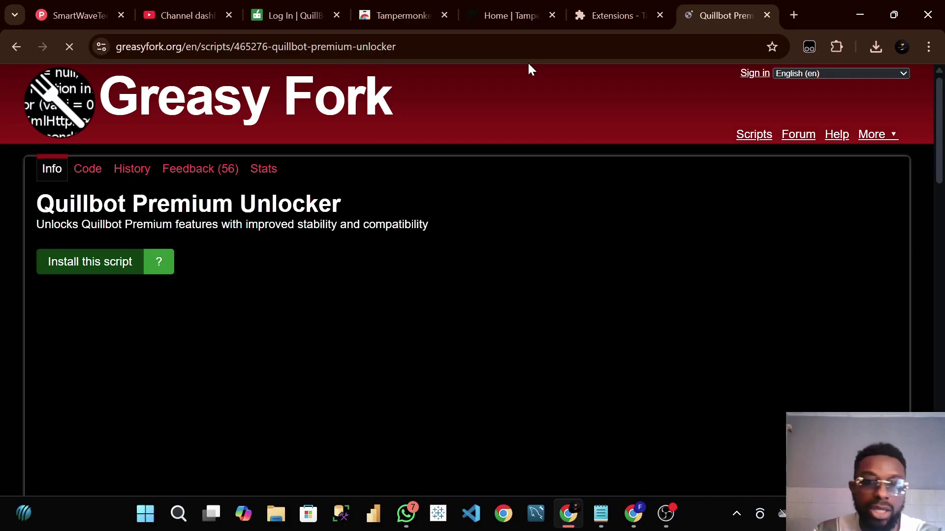
{"action": "scroll", "coordinate": [114, 236], "scroll_direction": "down", "scroll_amount": 3}
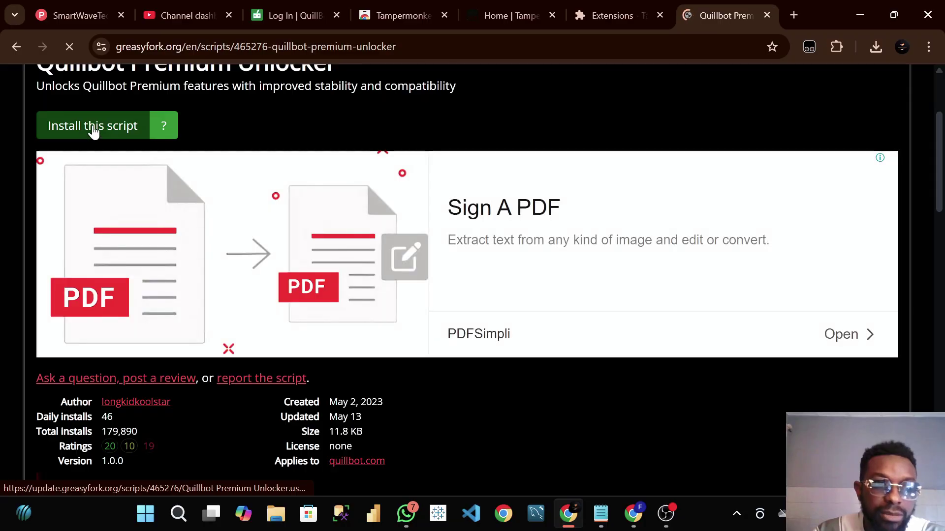
{"action": "left_click", "coordinate": [94, 129]}
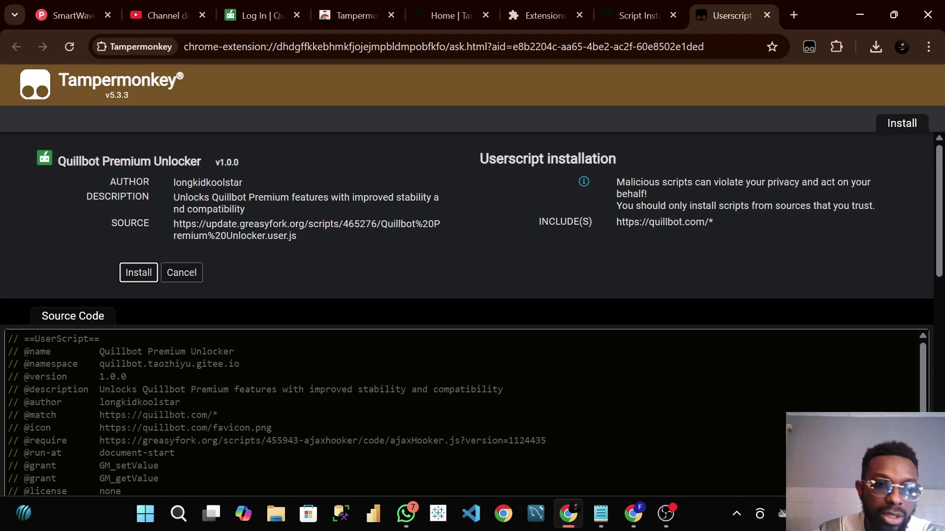
Step: Install Quillbot Premium Unlocker 1.0.0 in Tampermonkey, then reinstall it from Greasy Fork
{"action": "left_click", "coordinate": [141, 274]}
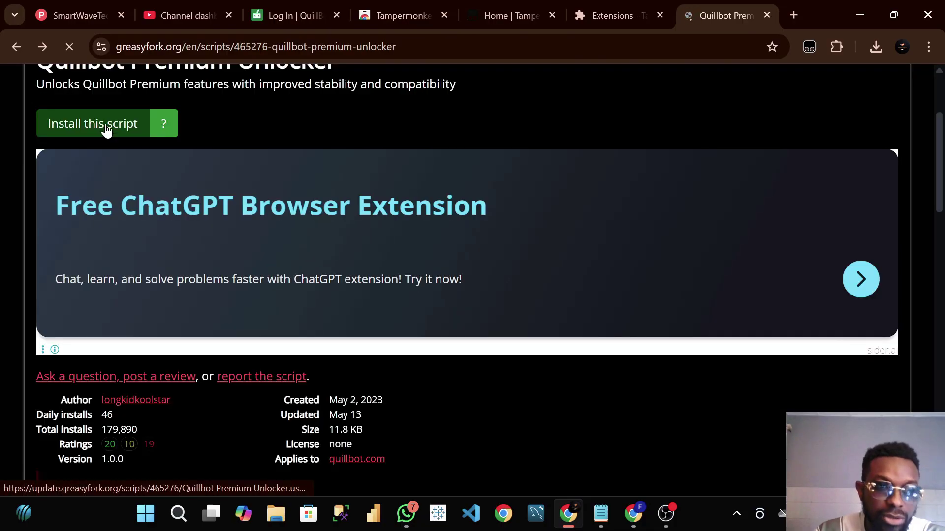
{"action": "left_click", "coordinate": [106, 124]}
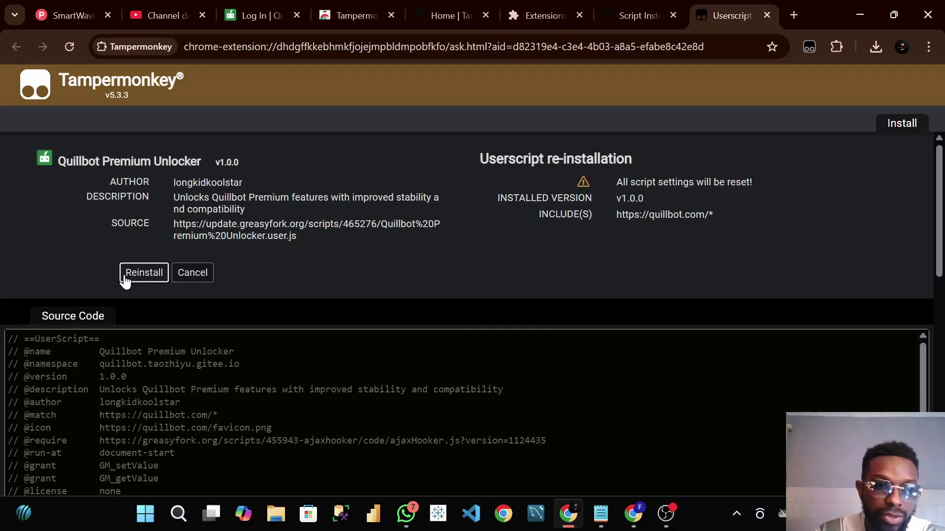
{"action": "left_click", "coordinate": [143, 273]}
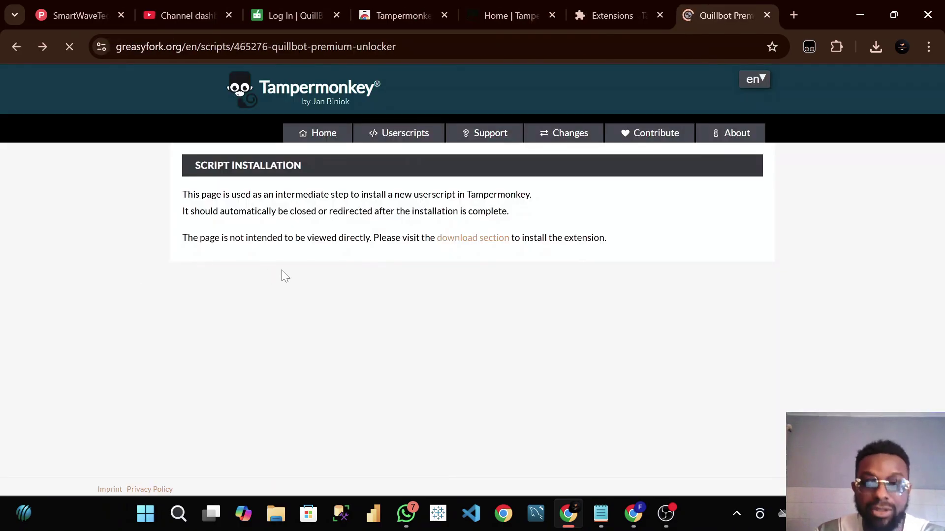
{"action": "scroll", "coordinate": [515, 236], "scroll_direction": "down", "scroll_amount": 3}
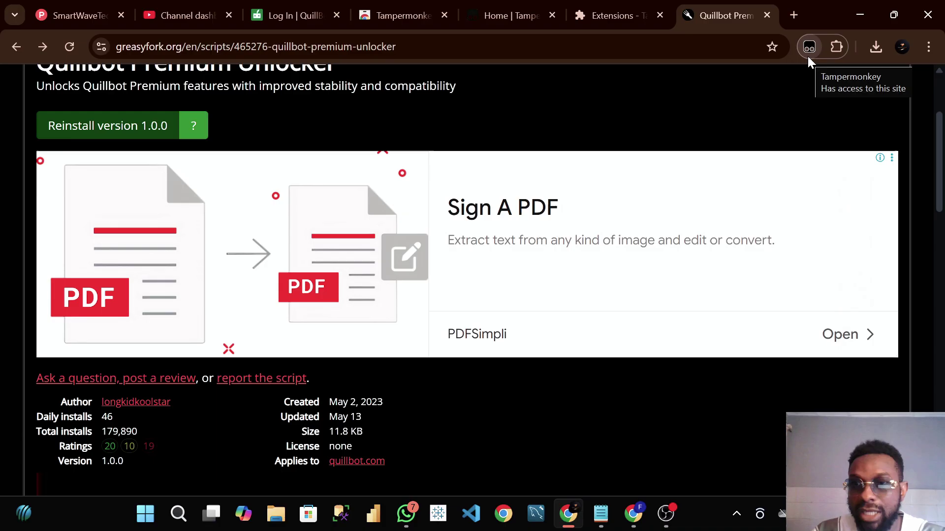
Step: Return to the QuillBot login tab, dismiss the one-tap prompt and sign in with Google
{"action": "left_click", "coordinate": [300, 12]}
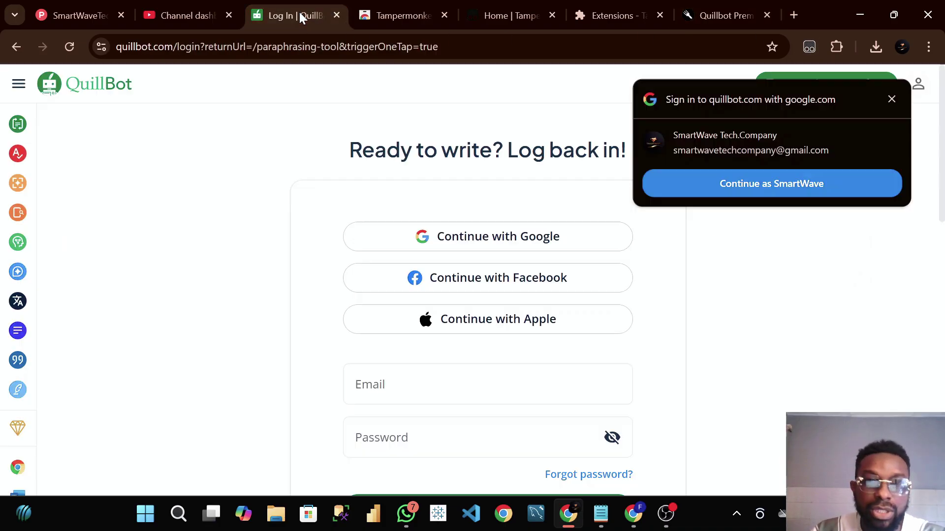
{"action": "left_click", "coordinate": [891, 98]}
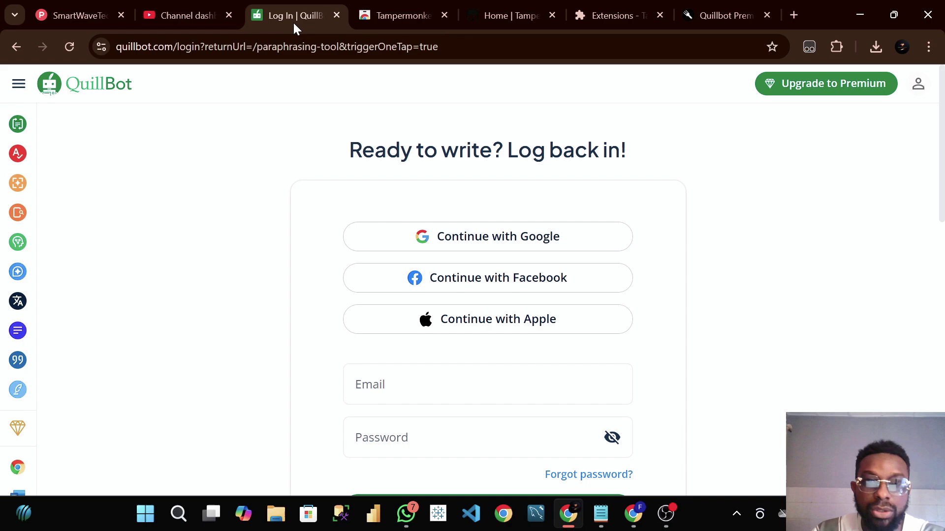
{"action": "left_click", "coordinate": [477, 238]}
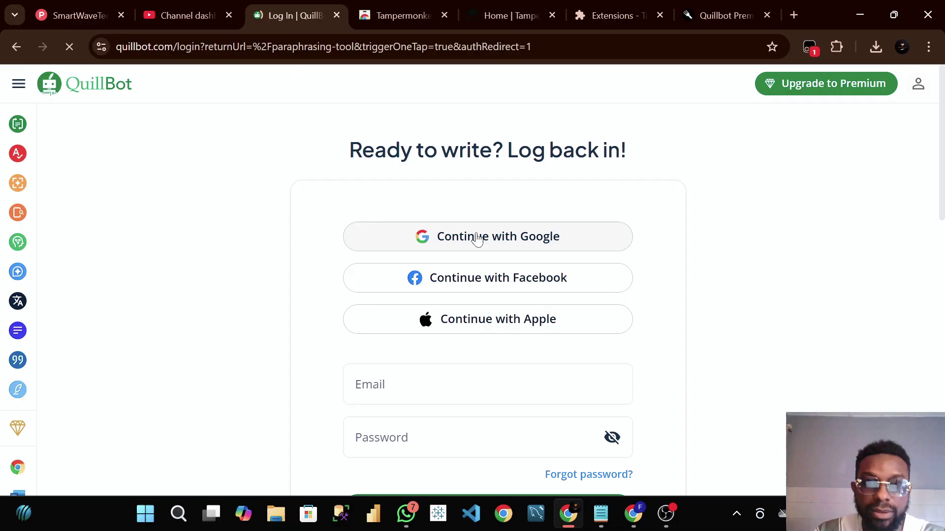
{"action": "left_click", "coordinate": [477, 238]}
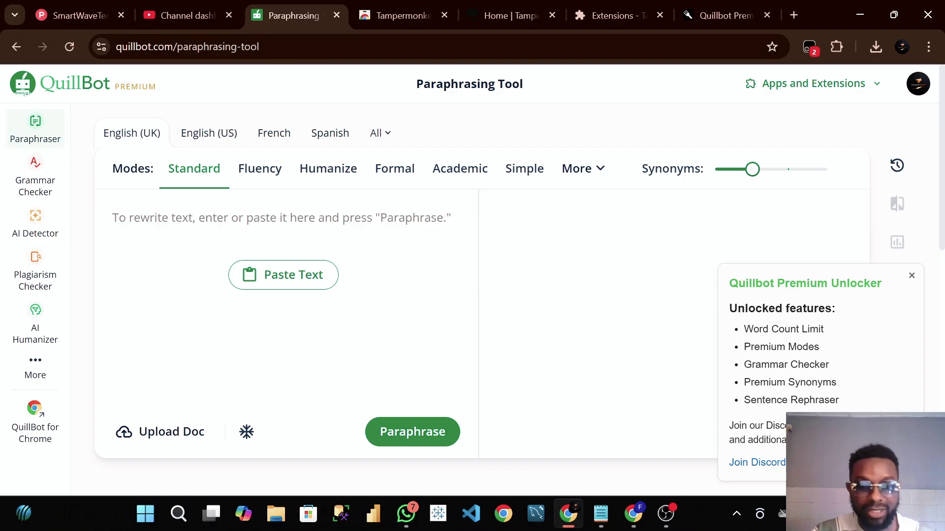
Step: Dismiss the unlocker notice, paraphrase 'hello world' into 'Hi there, world', and check Tampermonkey's menu
{"action": "left_click", "coordinate": [911, 276]}
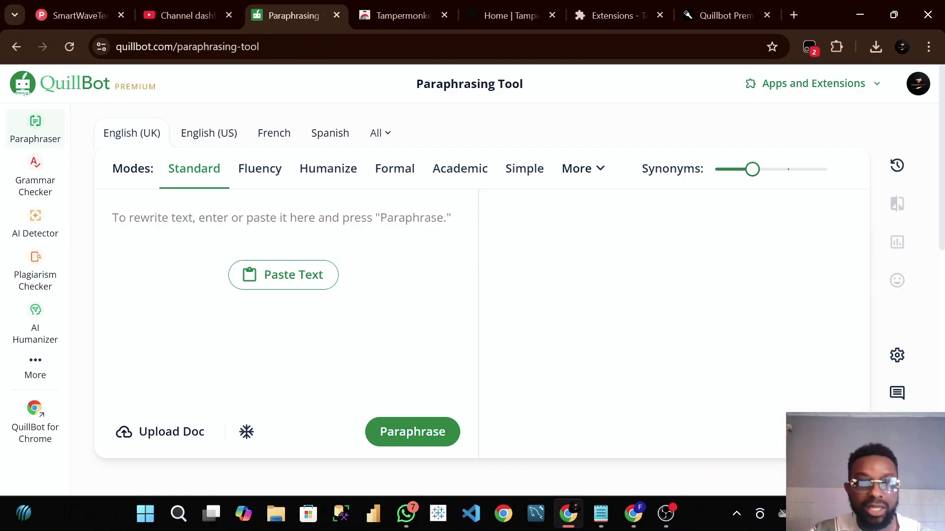
{"action": "type", "text": "hell"}
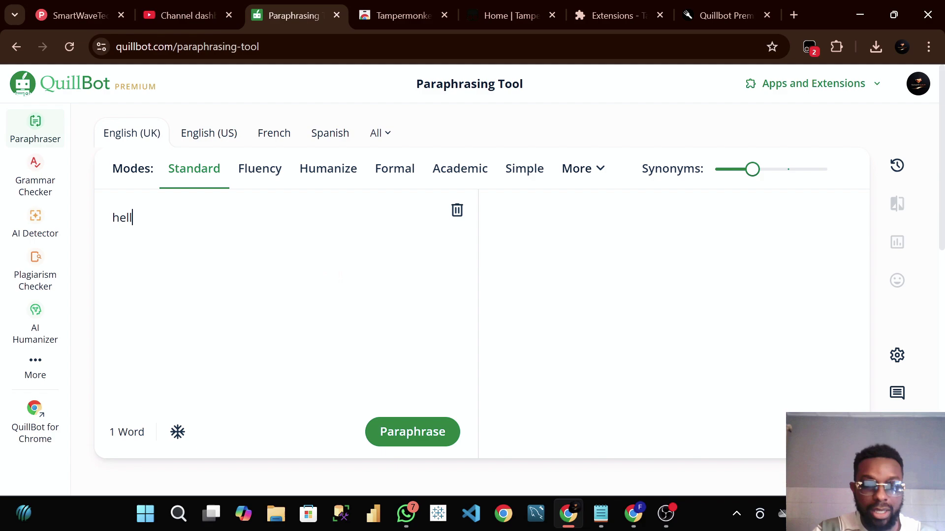
{"action": "type", "text": "o world"}
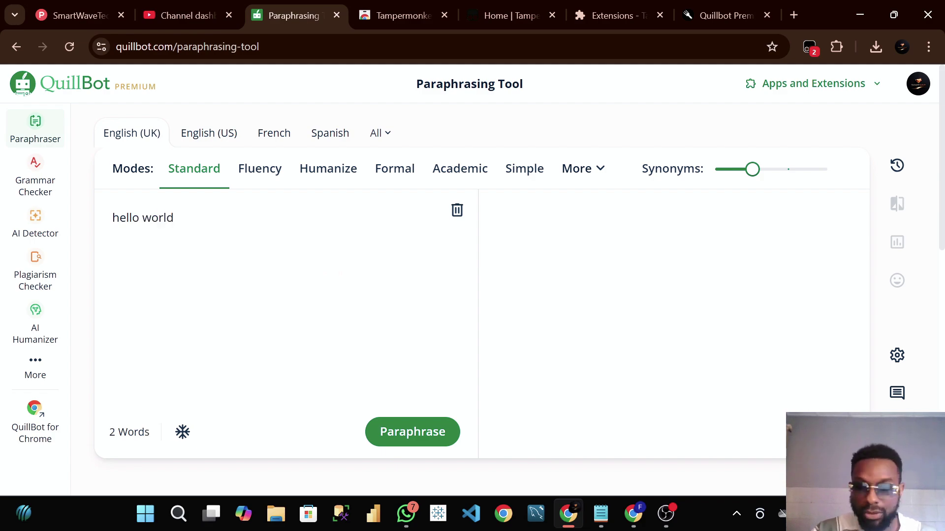
{"action": "left_click", "coordinate": [426, 431]}
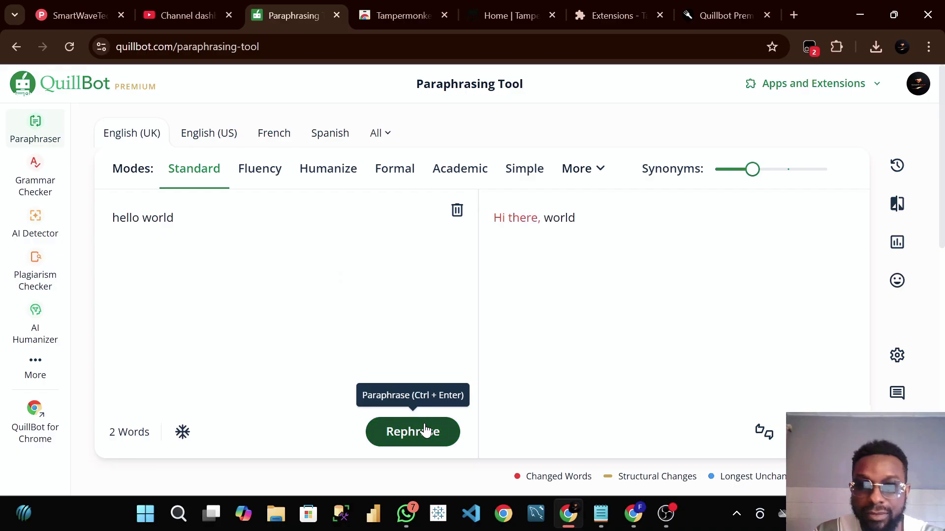
{"action": "left_click", "coordinate": [811, 47]}
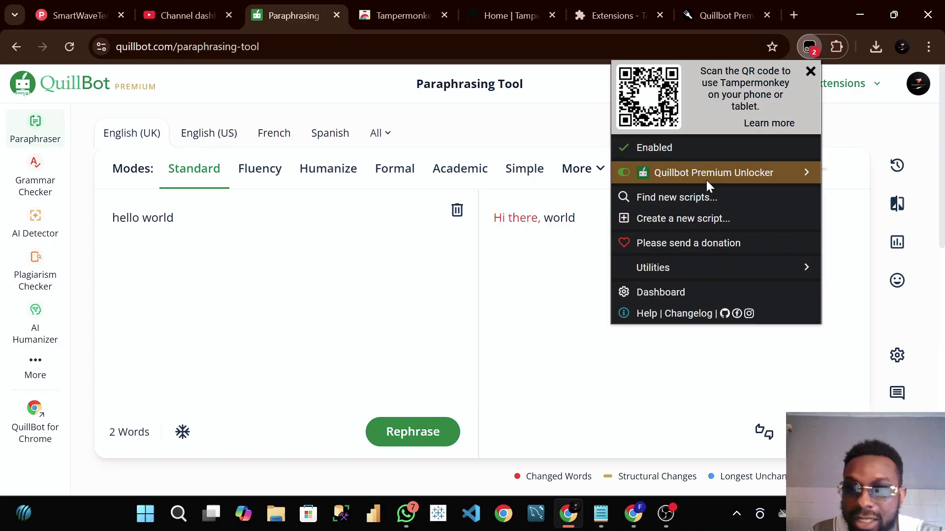
Step: Close the Tampermonkey menu and review Tampermonkey's extension details page
{"action": "left_click", "coordinate": [410, 290]}
{"action": "left_click", "coordinate": [624, 11]}
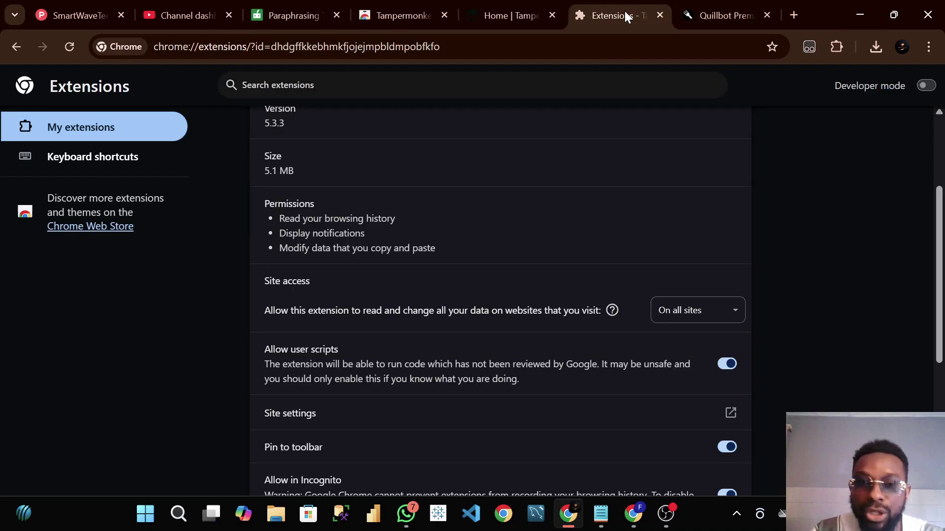
{"action": "scroll", "coordinate": [605, 280], "scroll_direction": "down", "scroll_amount": 3}
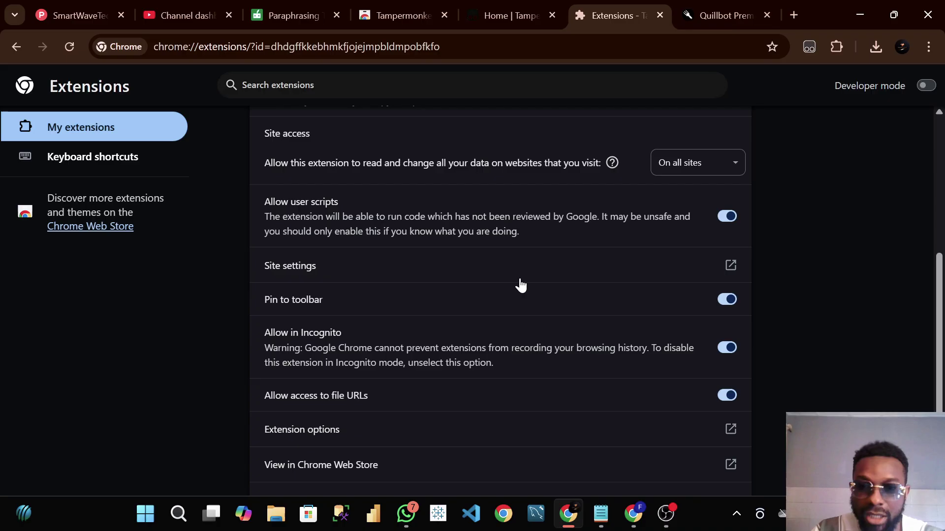
{"action": "scroll", "coordinate": [492, 276], "scroll_direction": "up", "scroll_amount": 5}
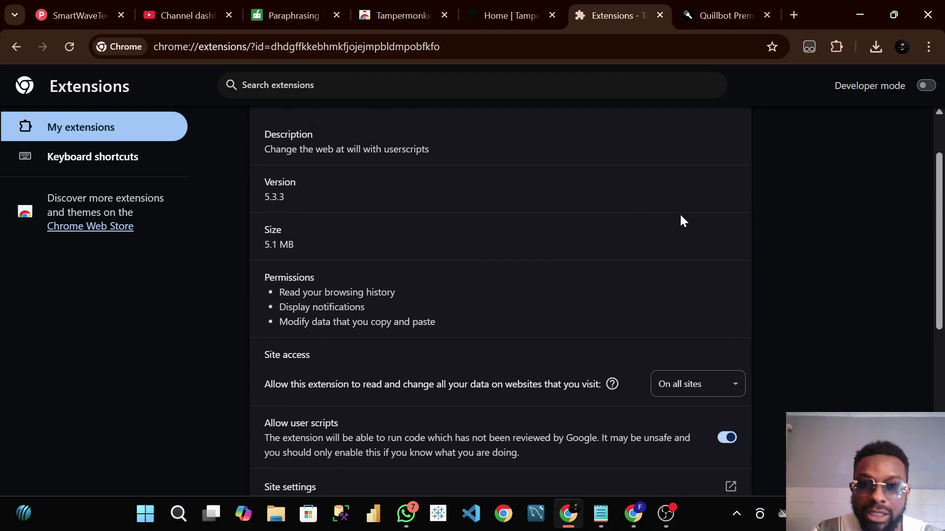
Step: Dismiss the Sider ad on Tampermonkey's home page and view the successful-installation message
{"action": "left_click", "coordinate": [497, 14]}
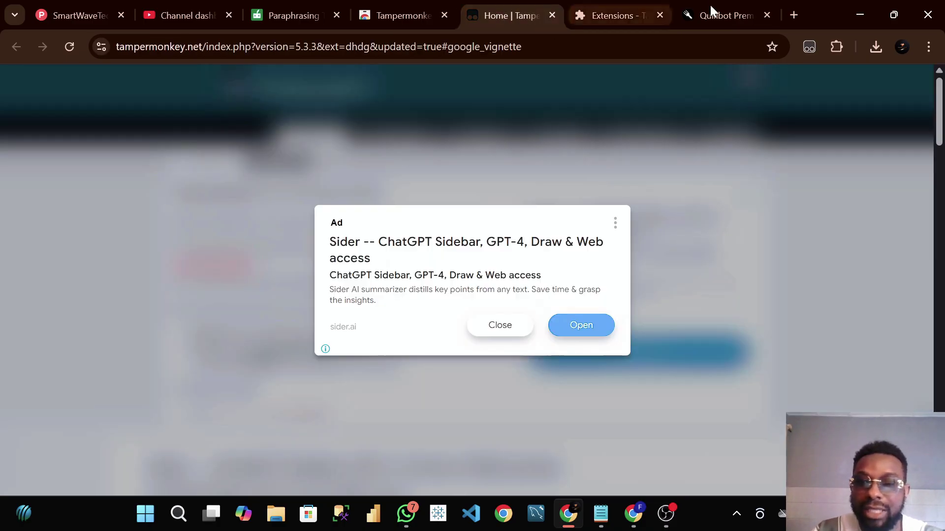
{"action": "left_click", "coordinate": [500, 325]}
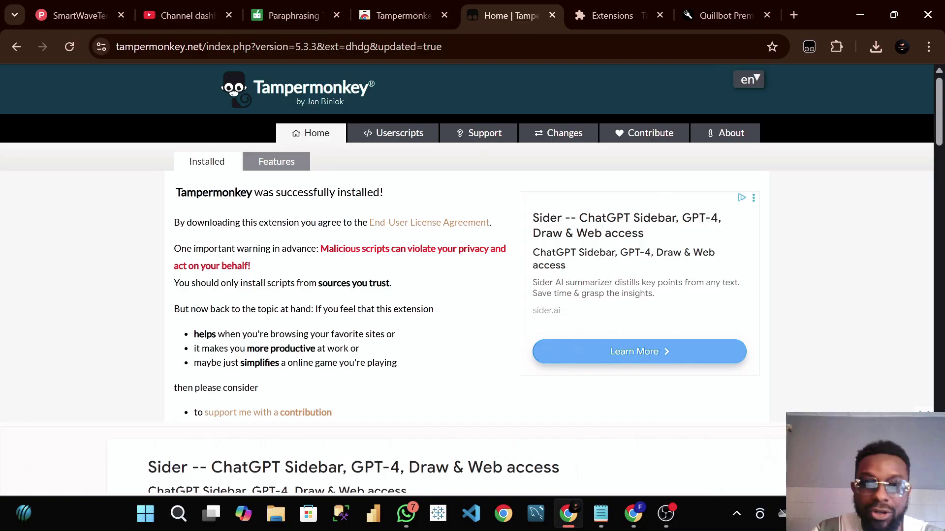
{"action": "scroll", "coordinate": [489, 237], "scroll_direction": "down", "scroll_amount": 5}
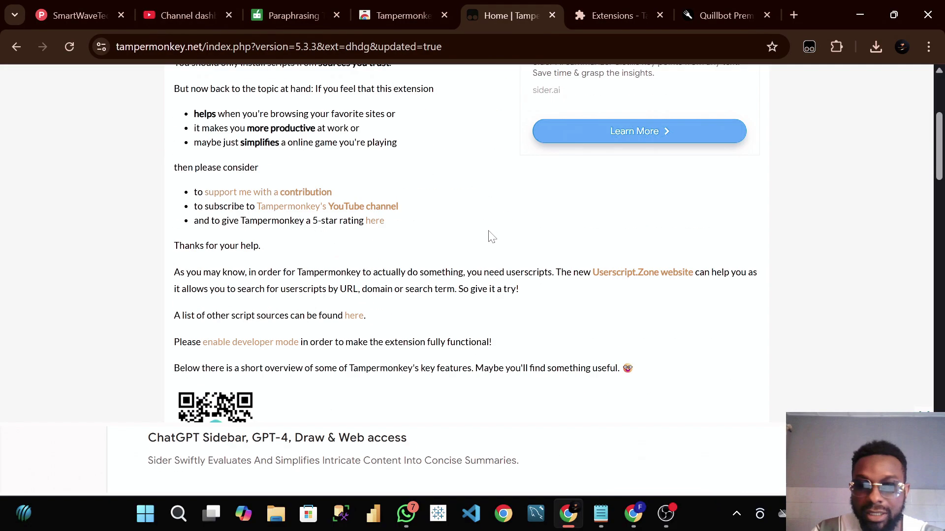
{"action": "scroll", "coordinate": [453, 258], "scroll_direction": "up", "scroll_amount": 5}
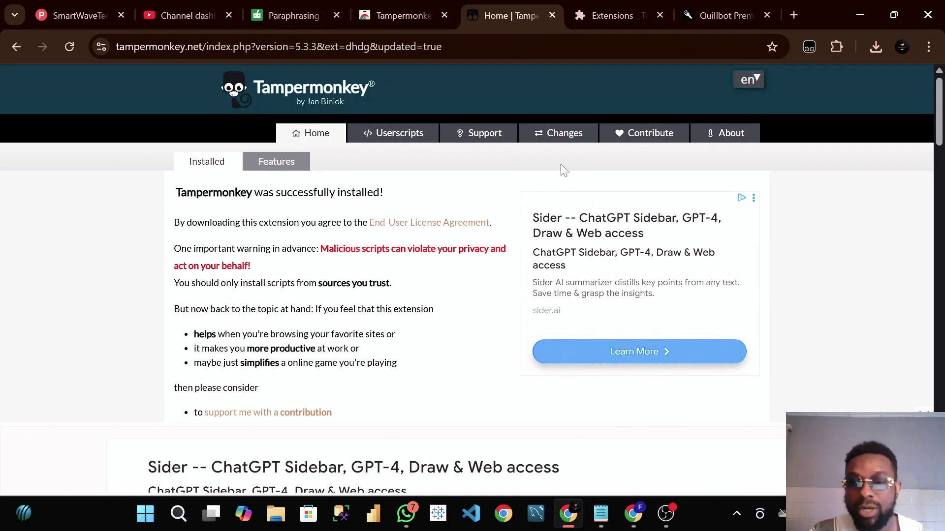
{"action": "scroll", "coordinate": [564, 170], "scroll_direction": "down", "scroll_amount": 1}
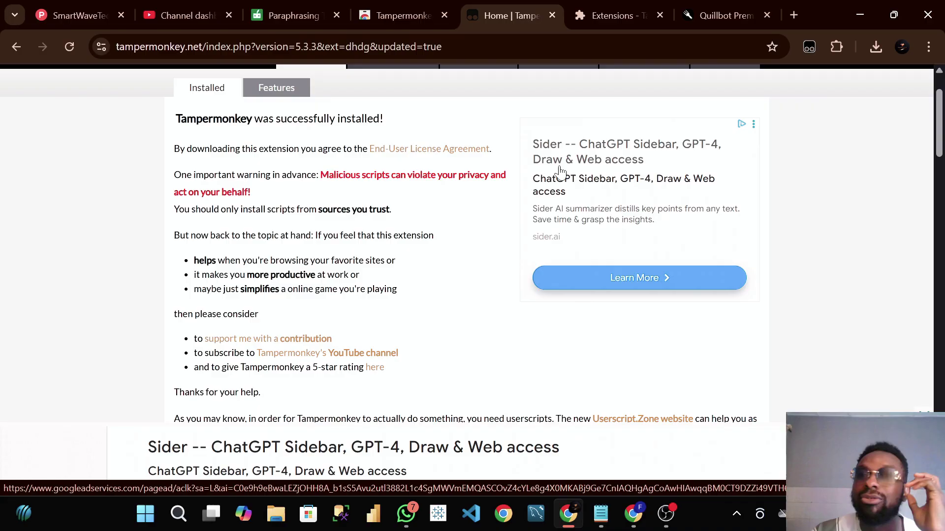
Step: Review the YouTube Studio channel dashboard, including 124 subscribers and the latest 'thanks it works' comment
{"action": "left_click", "coordinate": [190, 11]}
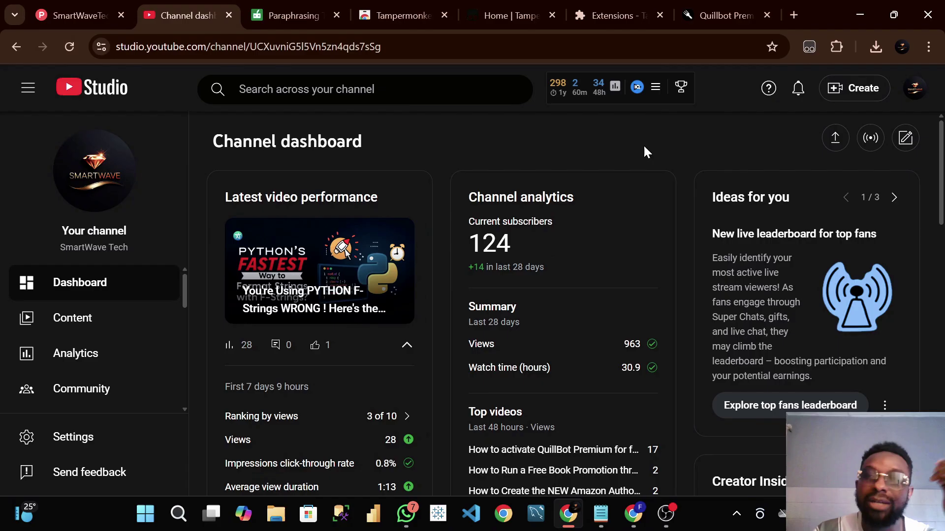
{"action": "scroll", "coordinate": [637, 190], "scroll_direction": "down", "scroll_amount": 8}
{"action": "scroll", "coordinate": [576, 261], "scroll_direction": "up", "scroll_amount": 4}
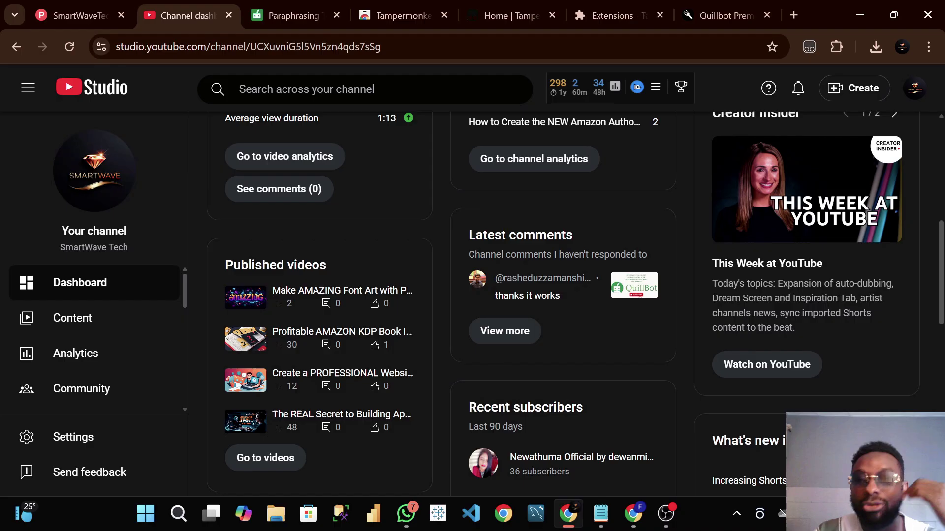
{"action": "scroll", "coordinate": [565, 287], "scroll_direction": "up", "scroll_amount": 5}
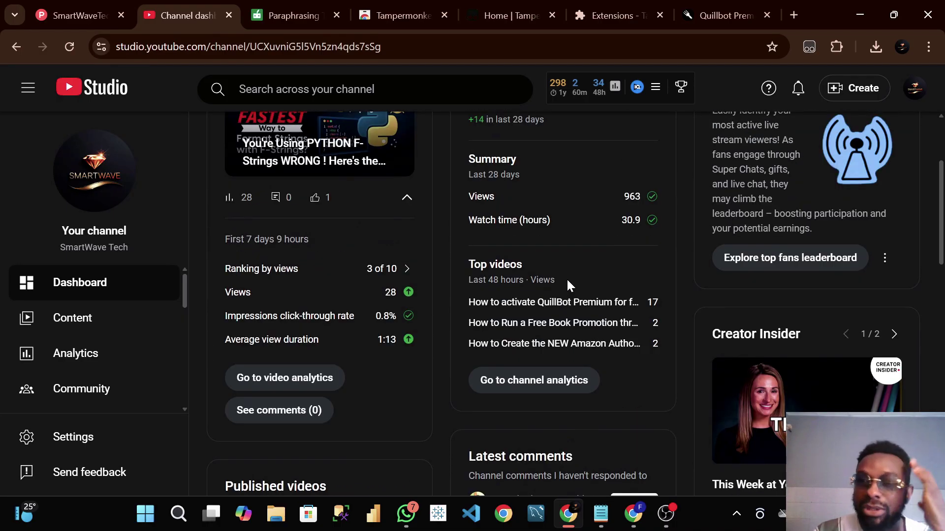
{"action": "scroll", "coordinate": [594, 241], "scroll_direction": "down", "scroll_amount": 5}
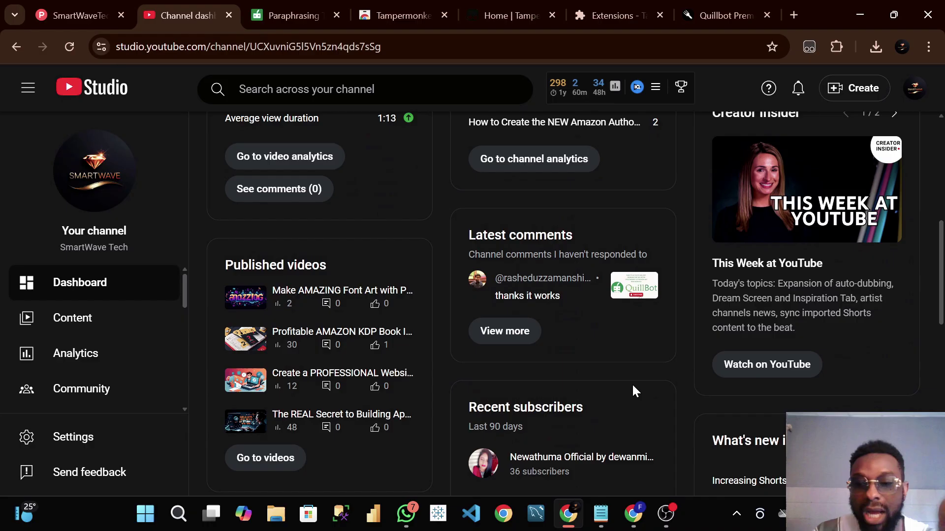